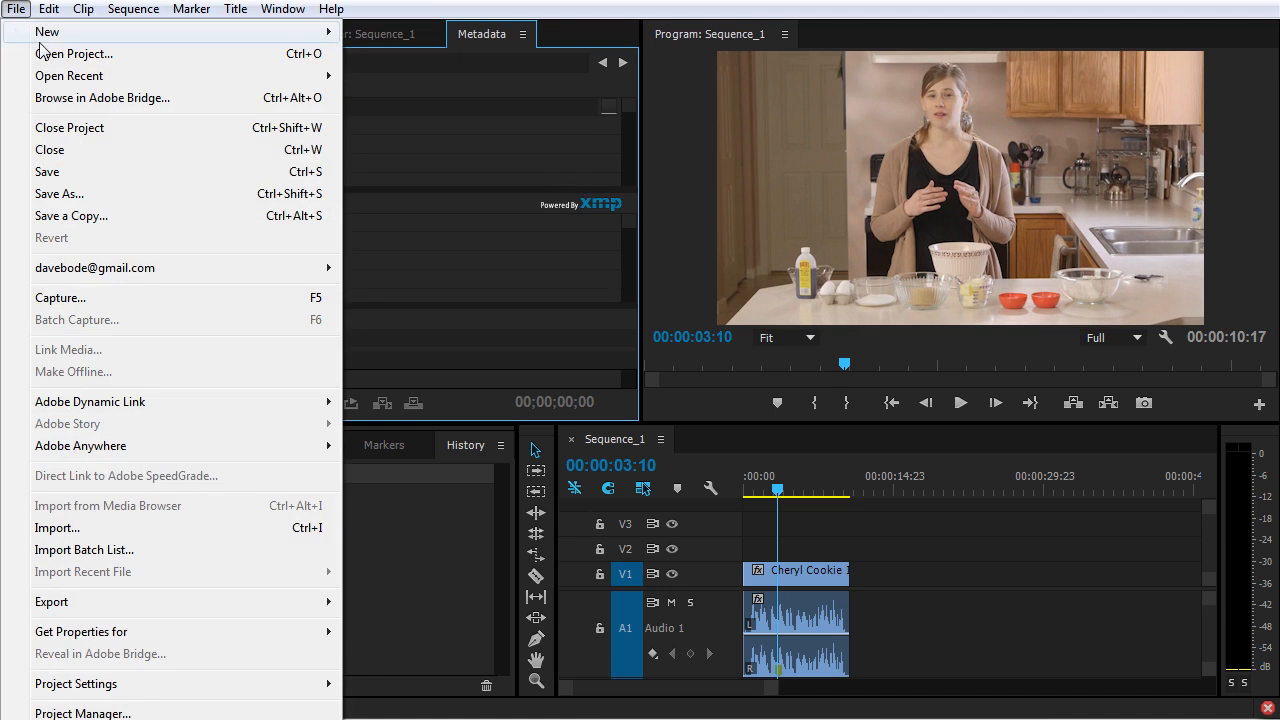
Create a new project named "Cheryl Cookie Instructional" with the default settings.
mouse_move(47, 35)
click(437, 33)
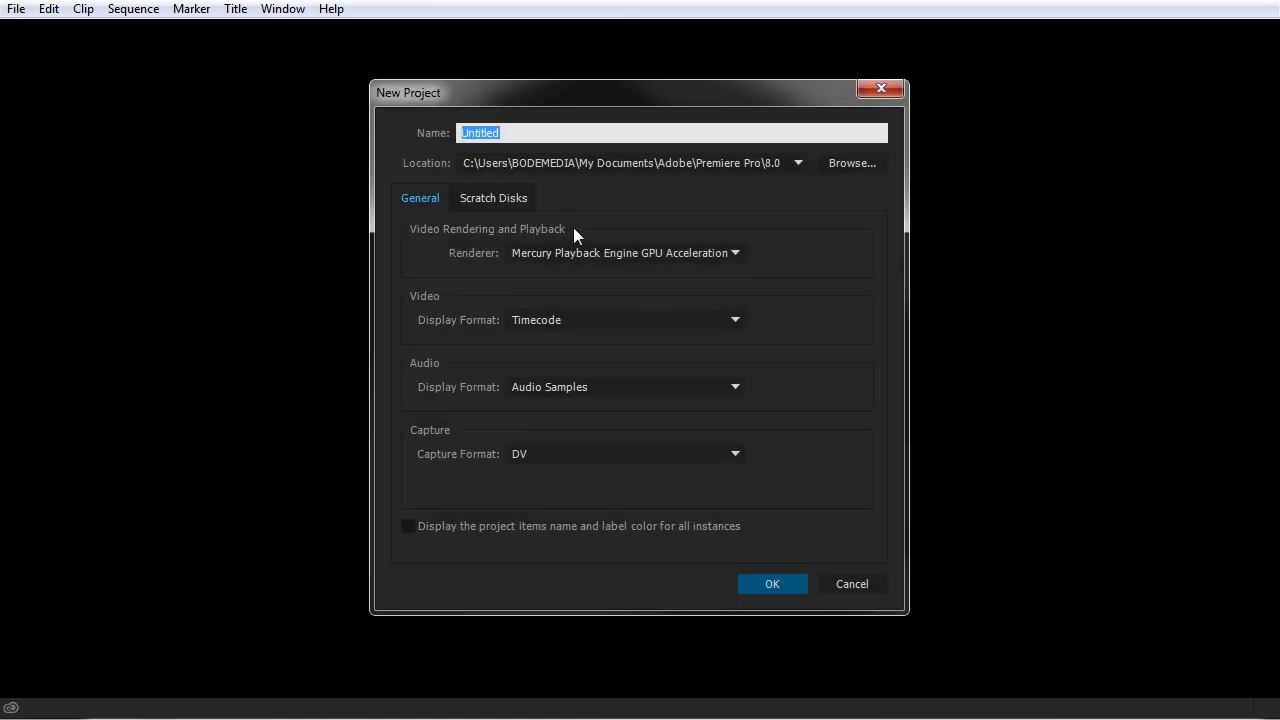
text(Cheryl Cookie Instructiona)
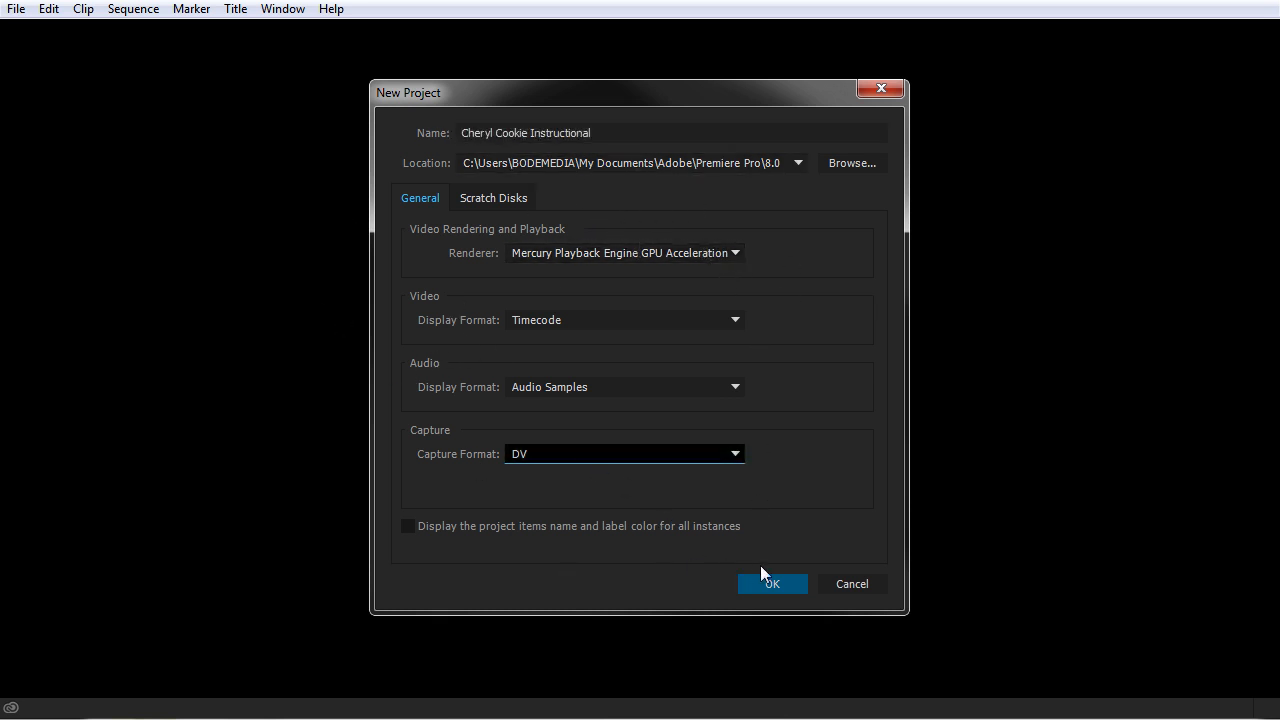
click(783, 585)
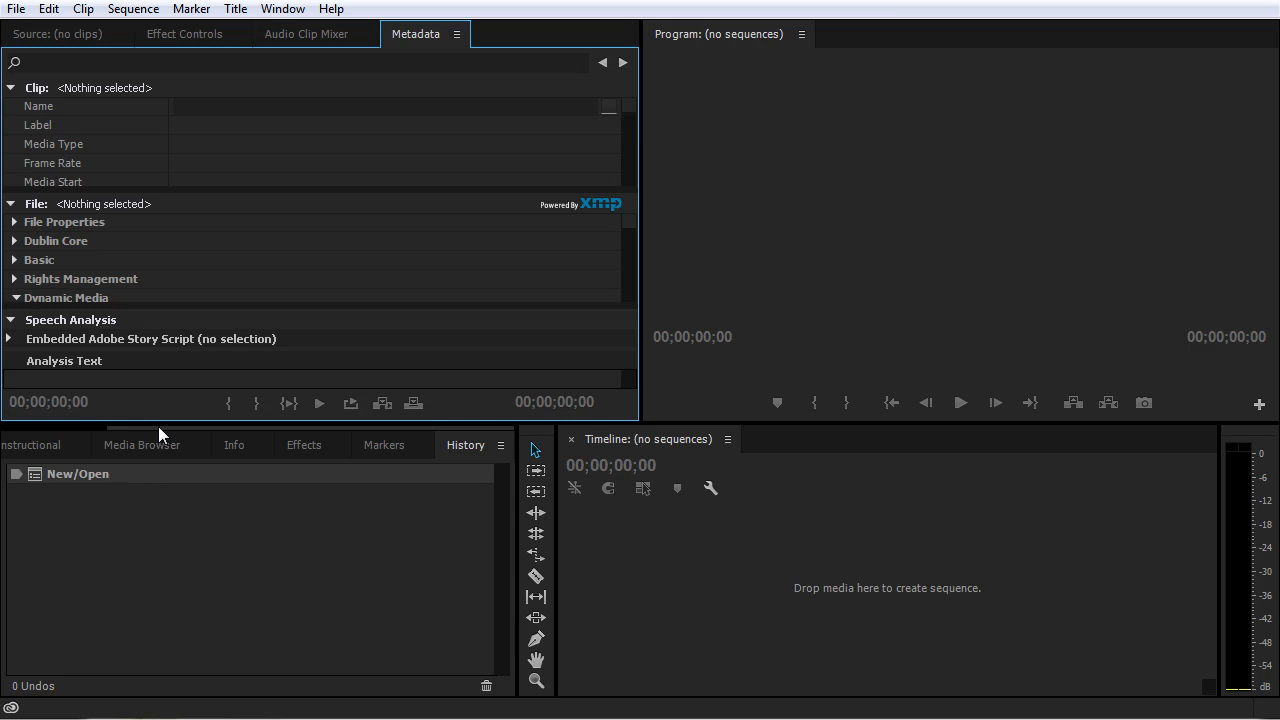
Bring up the empty project bin, start a media import and browse to X_Video Projects > Cheryl Cookie Instructional > Cheryl Cookie Instructional_Assets.
drag(159, 426, 28, 432)
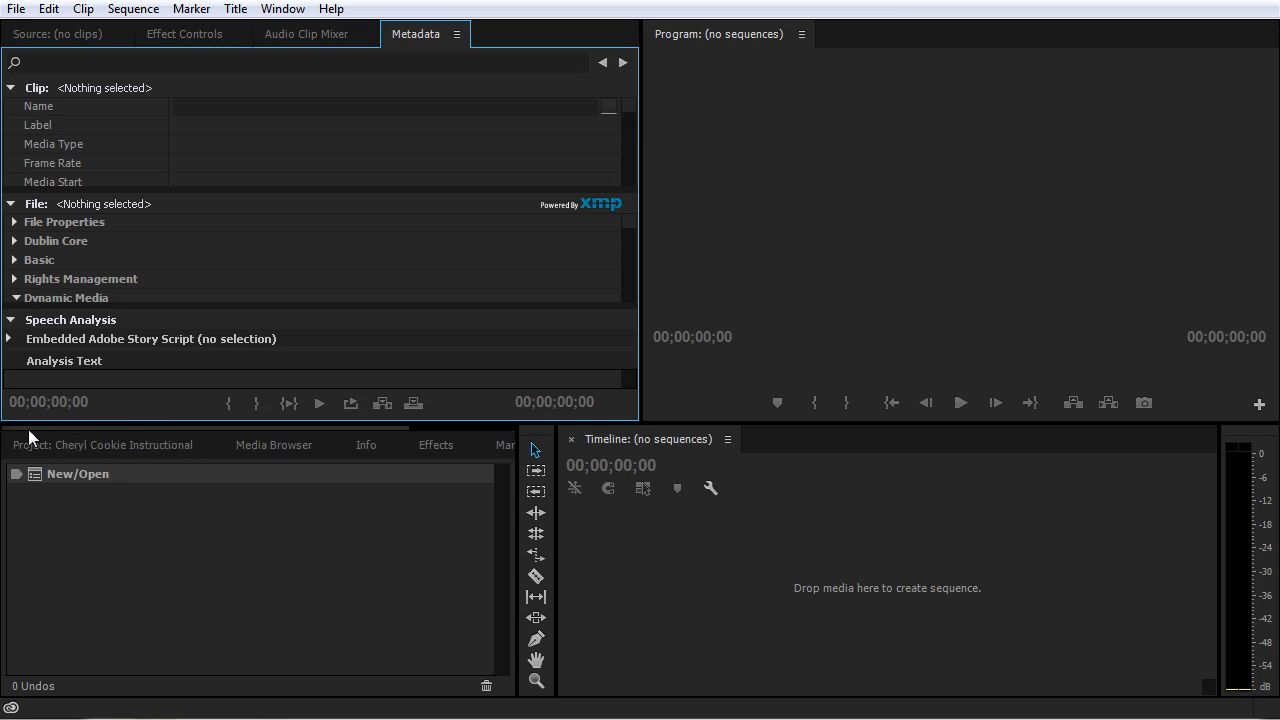
click(75, 437)
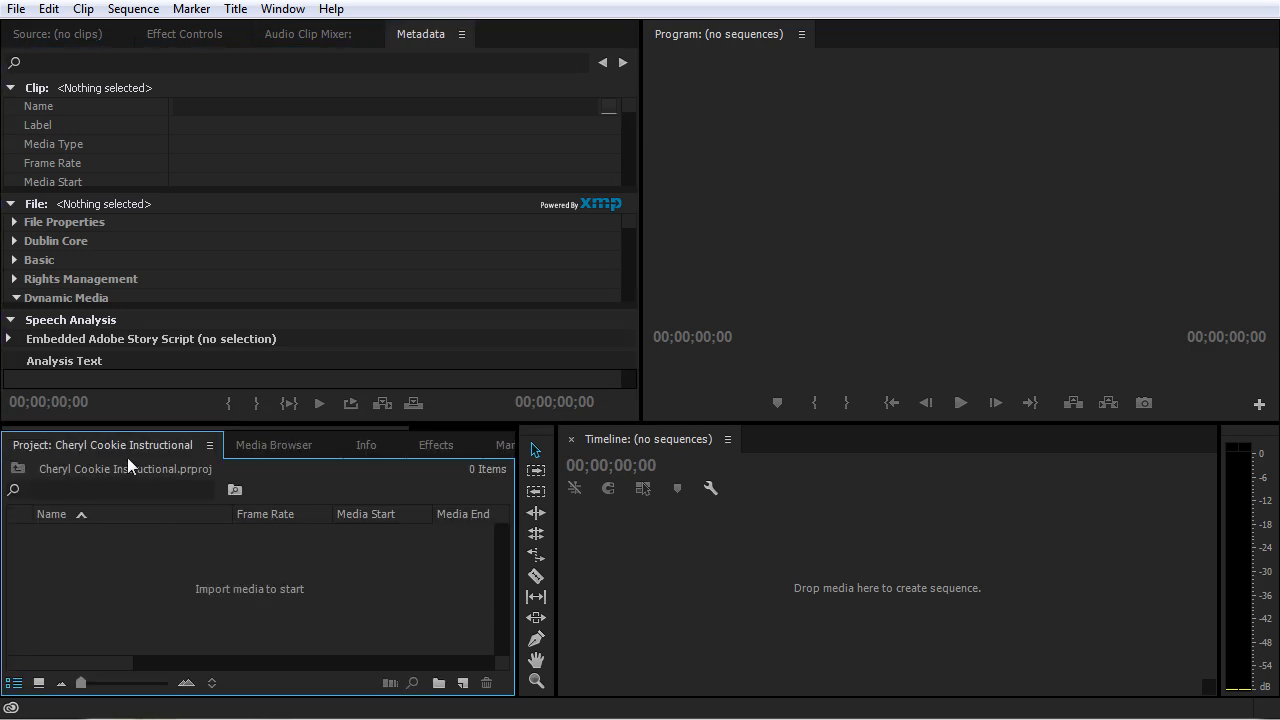
double_click(235, 586)
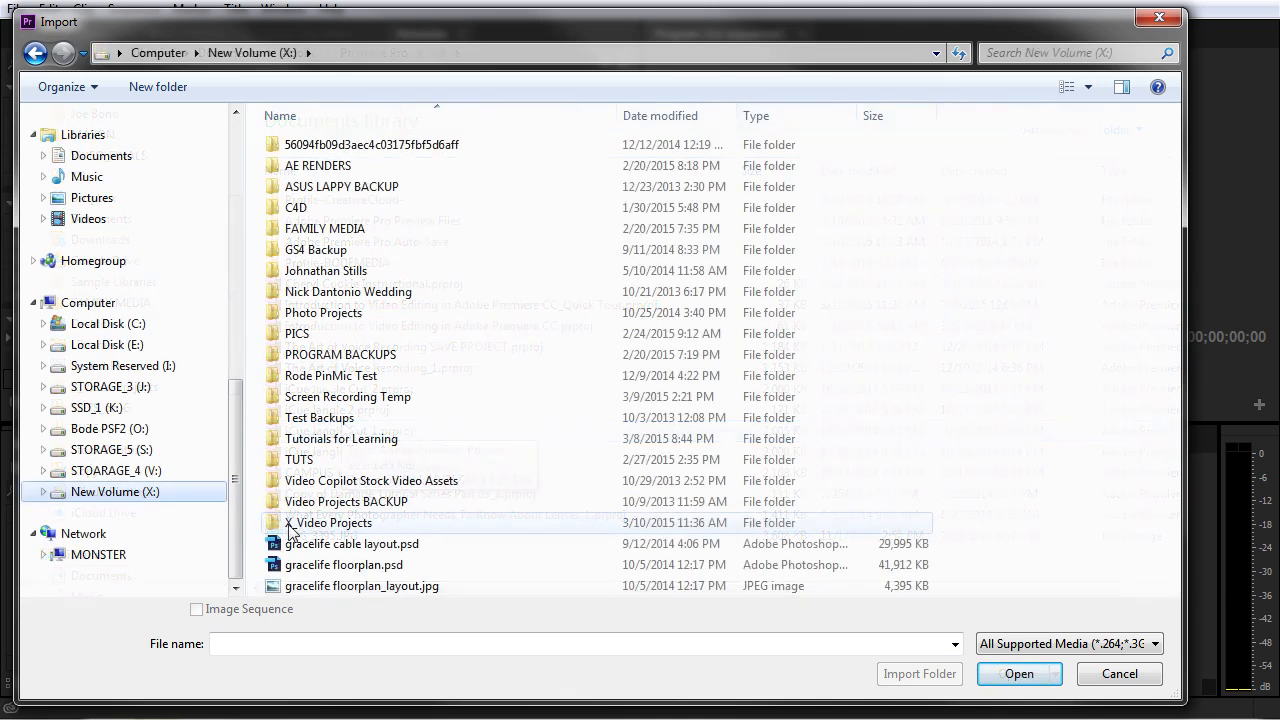
double_click(292, 524)
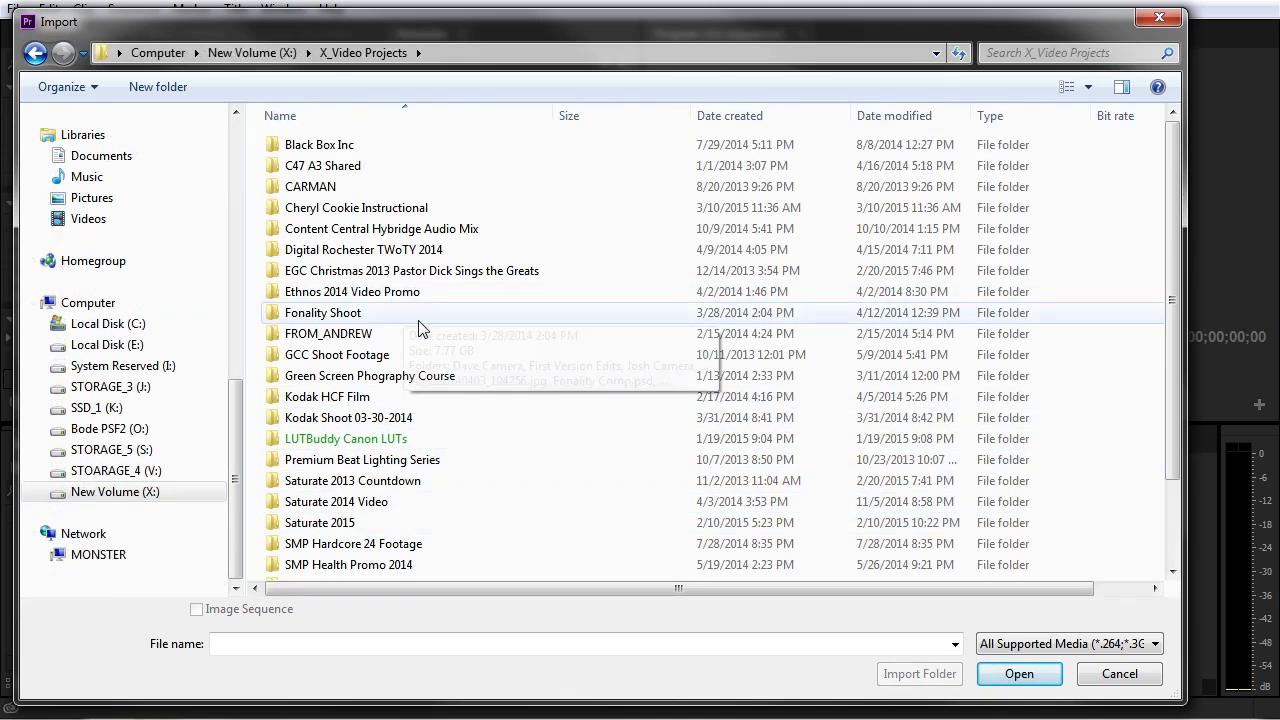
double_click(344, 207)
click(346, 149)
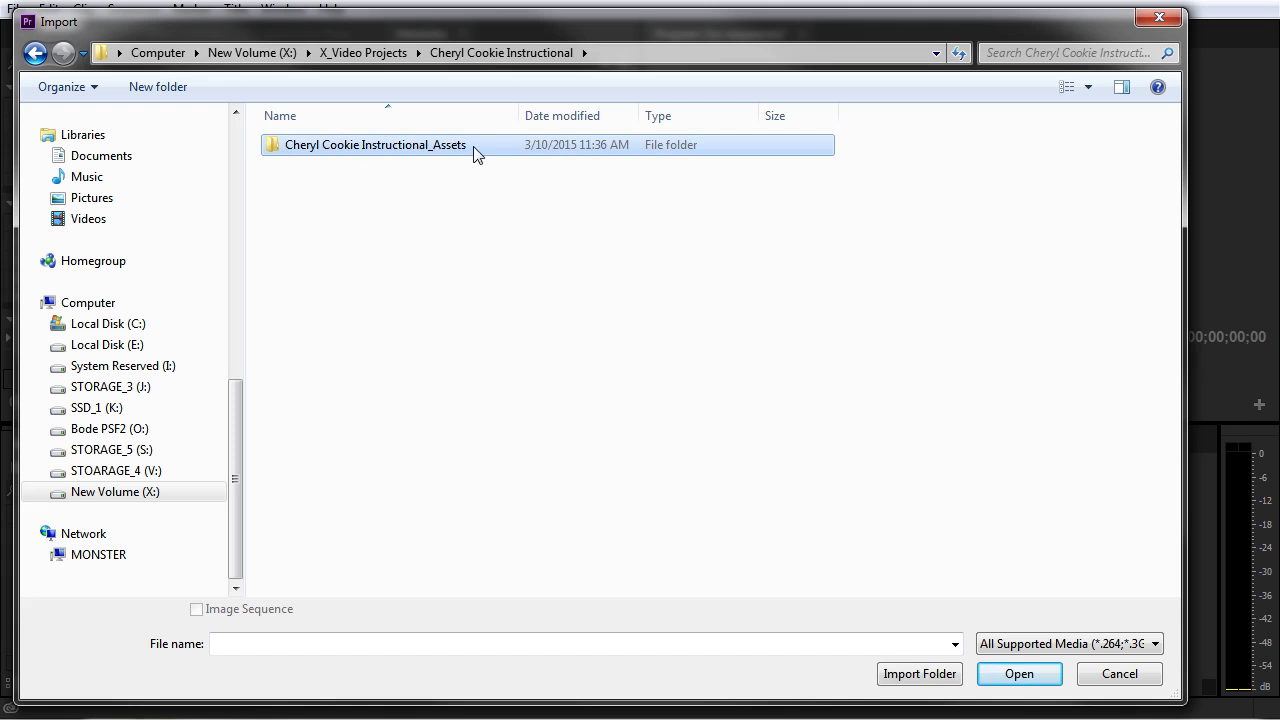
double_click(351, 157)
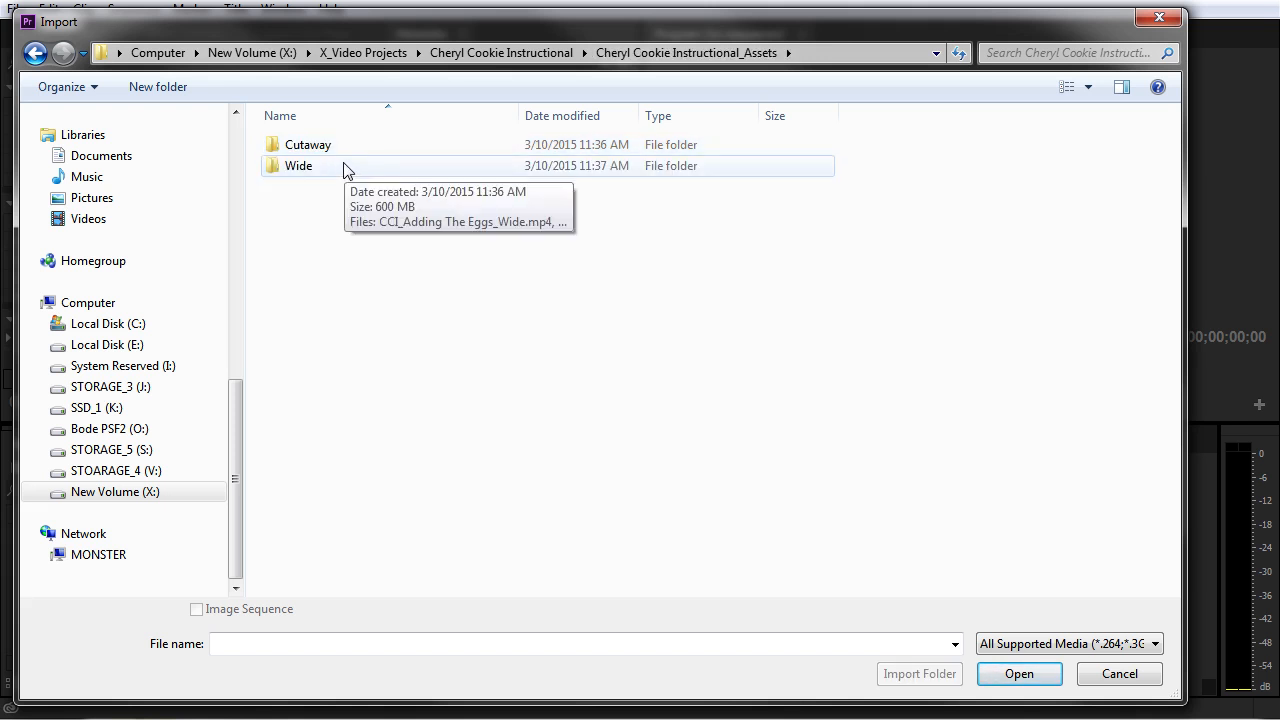
Look through the clips in the Wide and Cutaway subfolders of the assets folder.
double_click(343, 168)
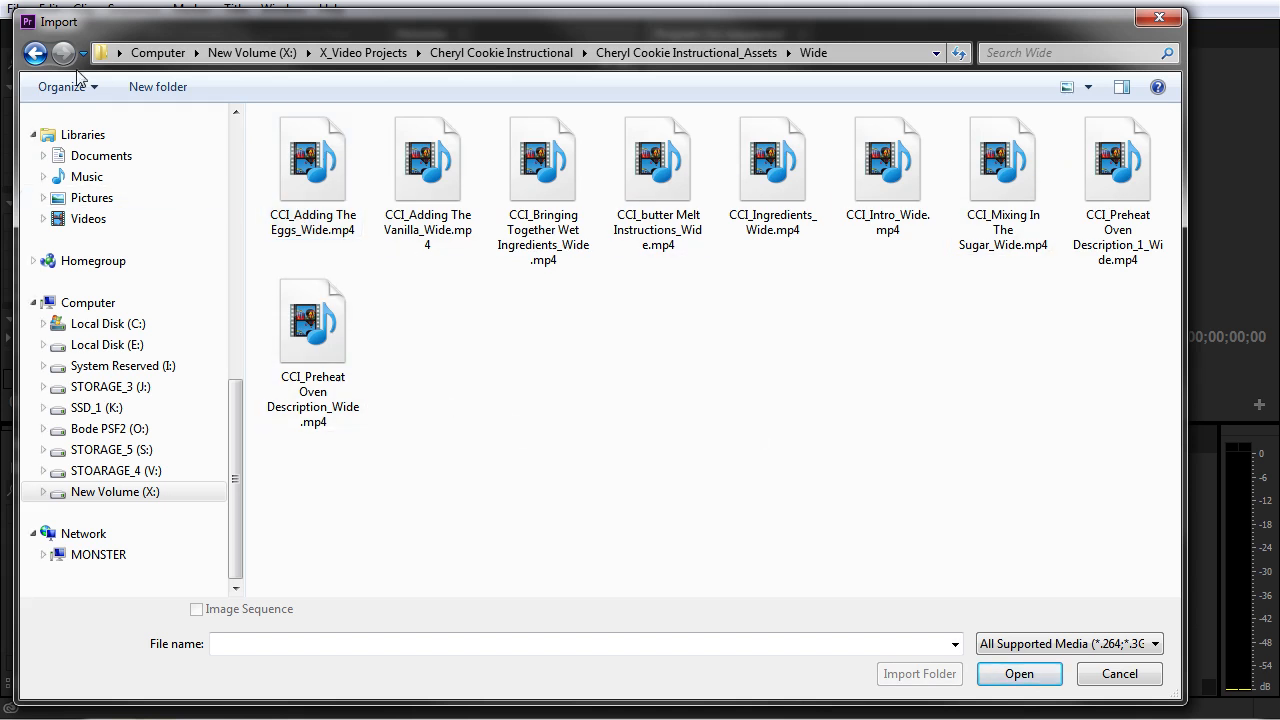
click(35, 53)
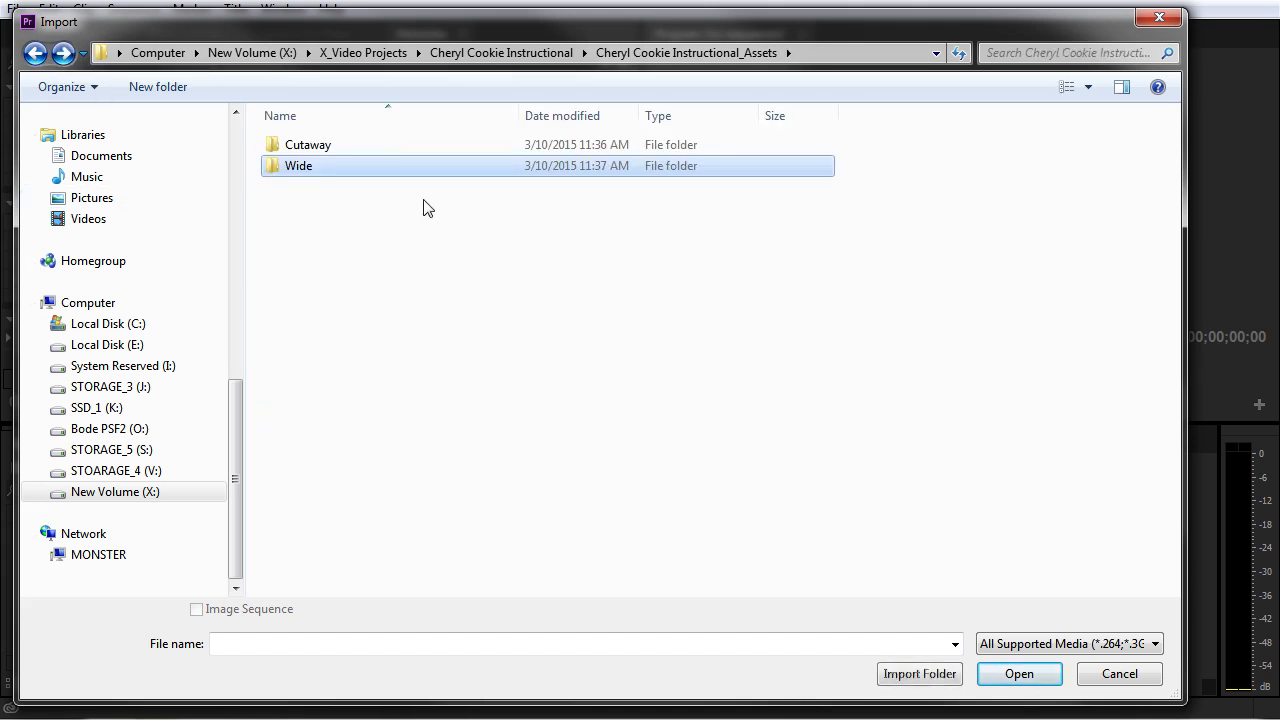
double_click(360, 148)
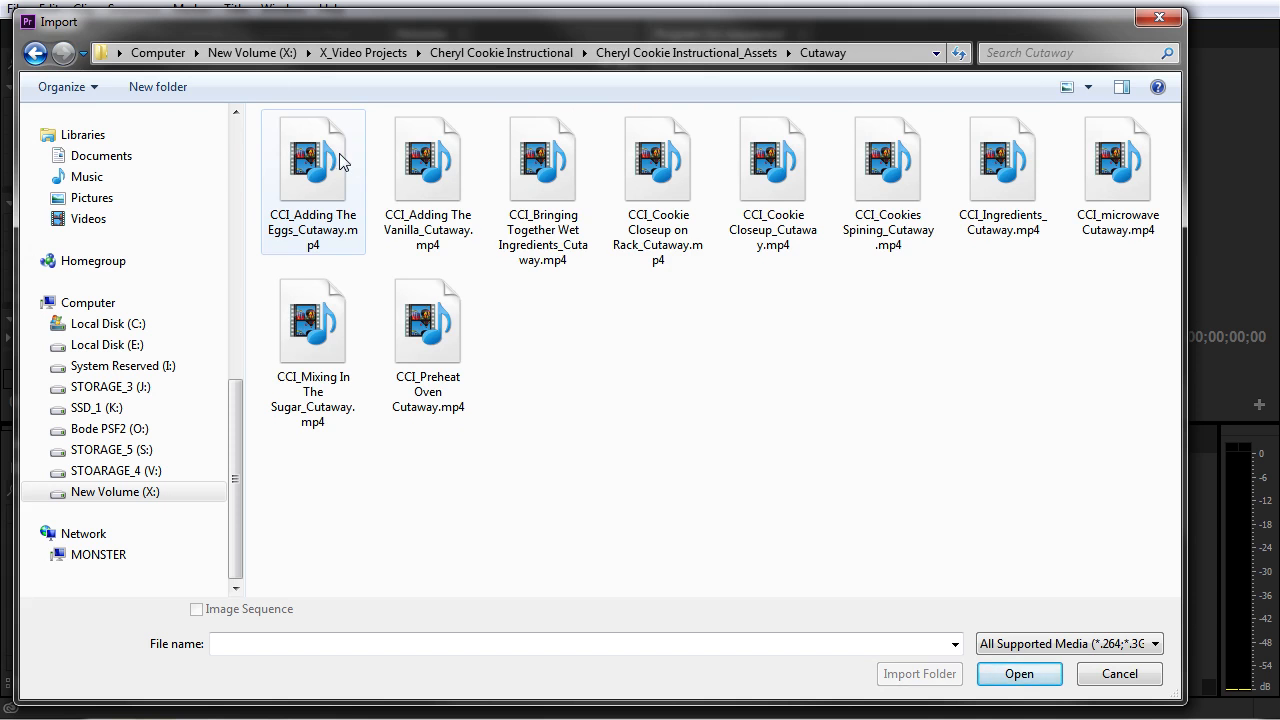
click(34, 55)
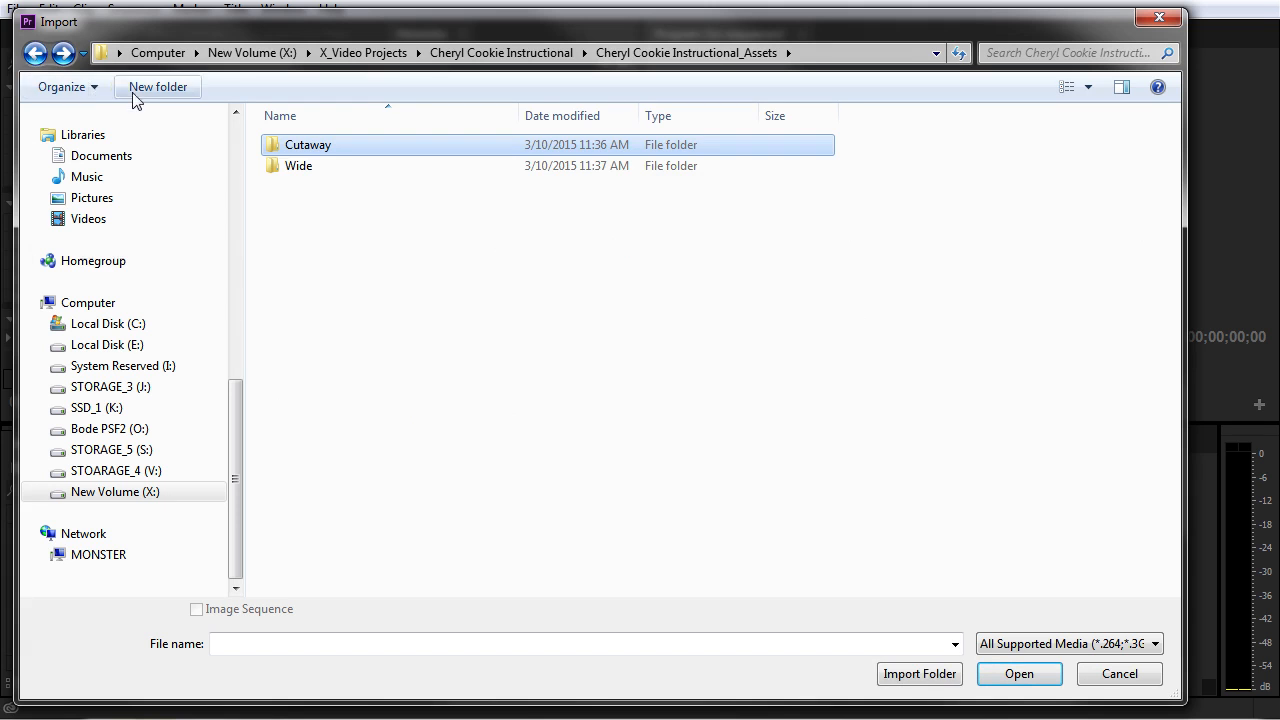
double_click(377, 152)
click(282, 170)
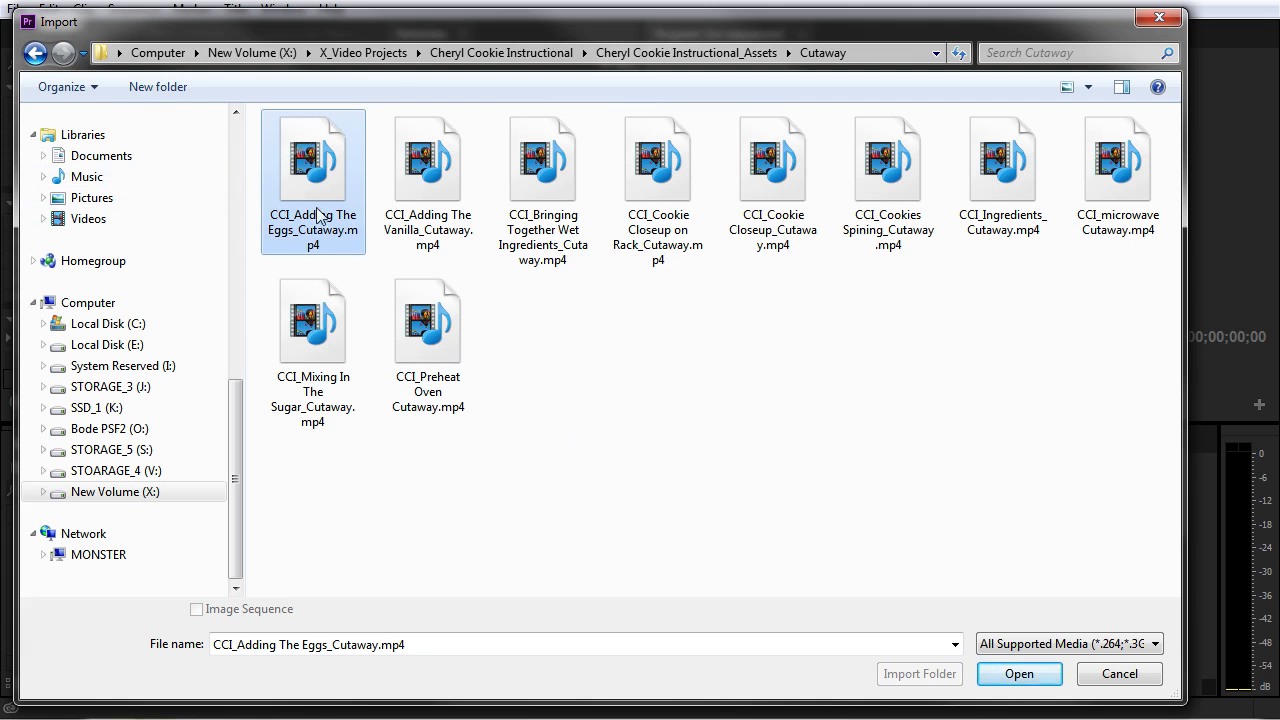
drag(885, 420, 268, 156)
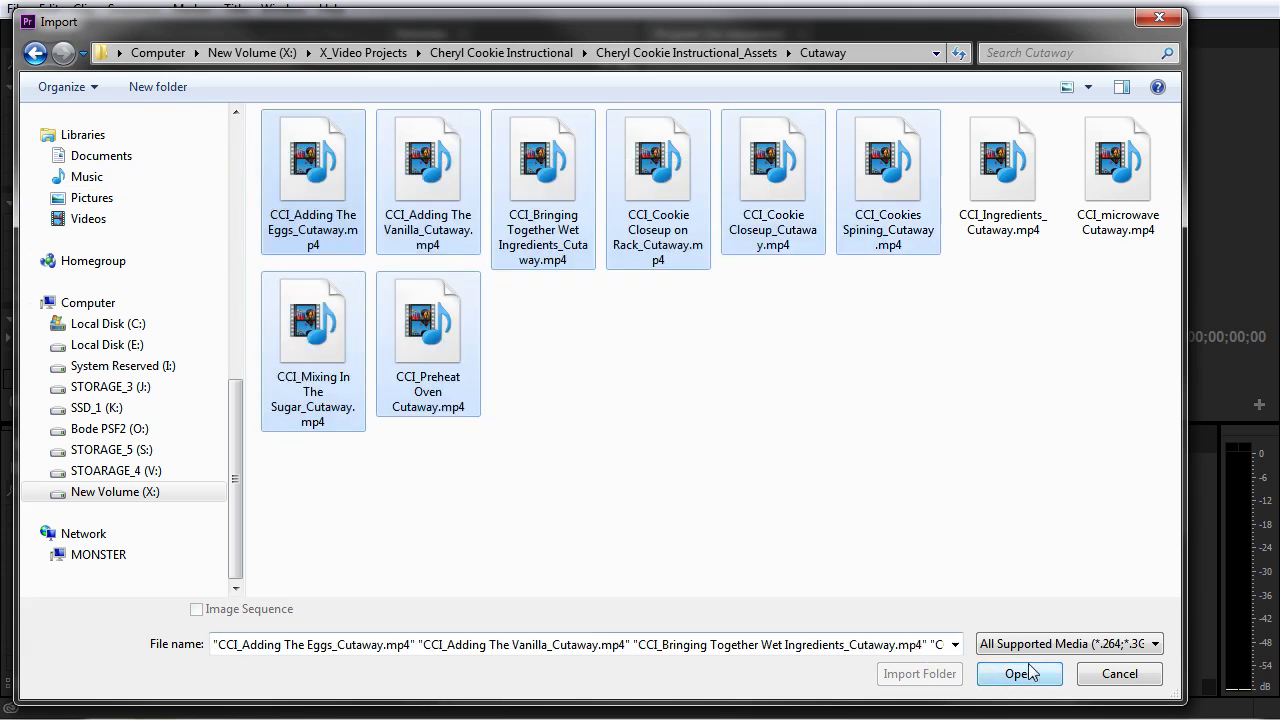
click(35, 53)
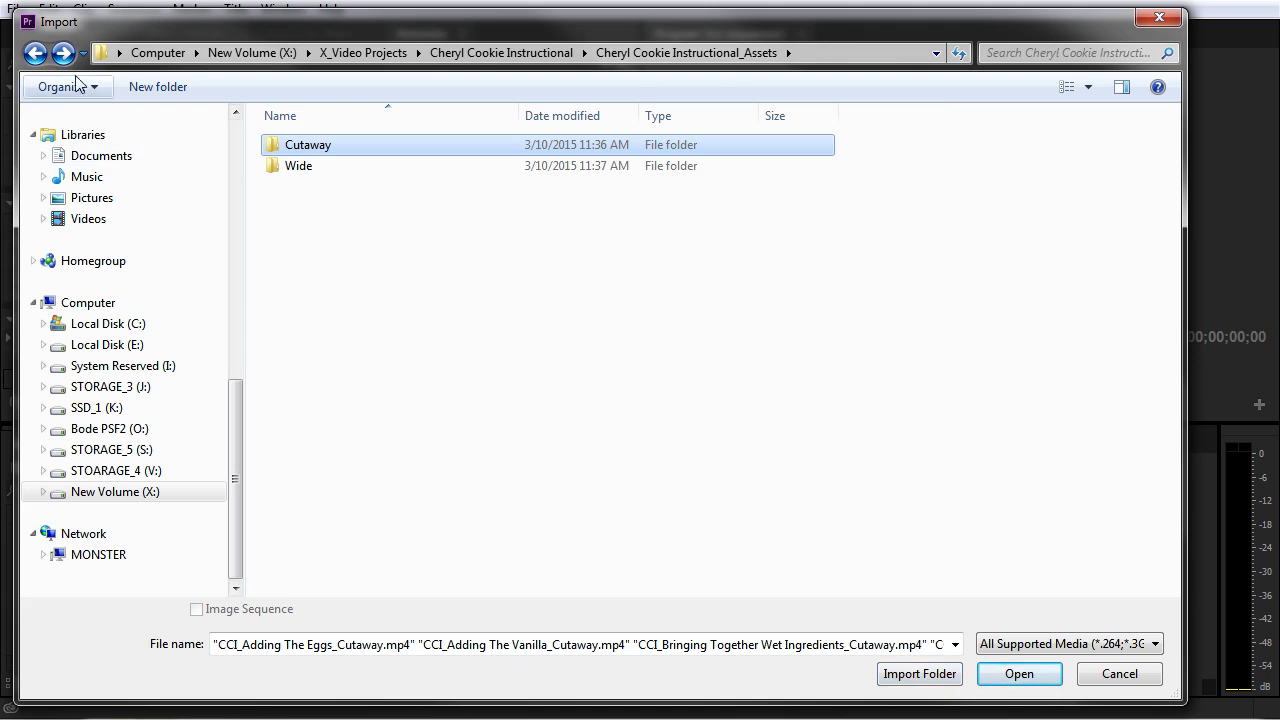
Go up to the Cheryl Cookie Instructional folder and import the entire Cheryl Cookie Instructional_Assets folder.
click(35, 53)
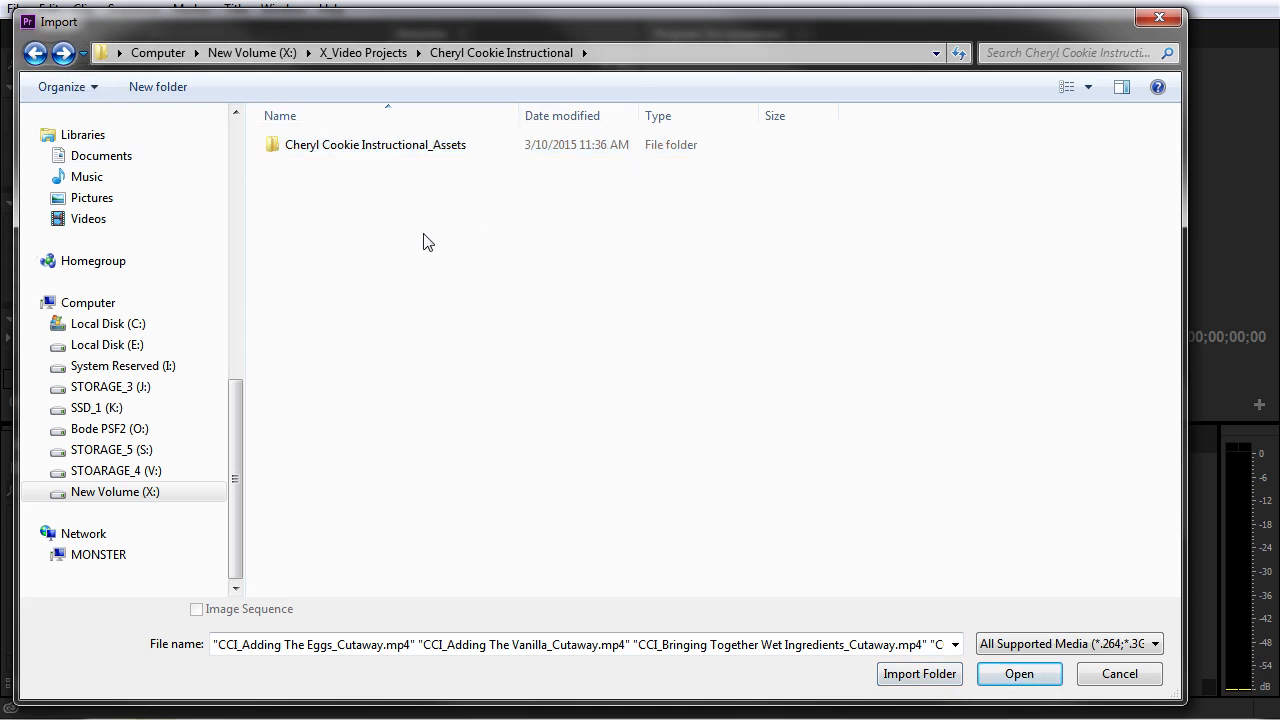
click(287, 150)
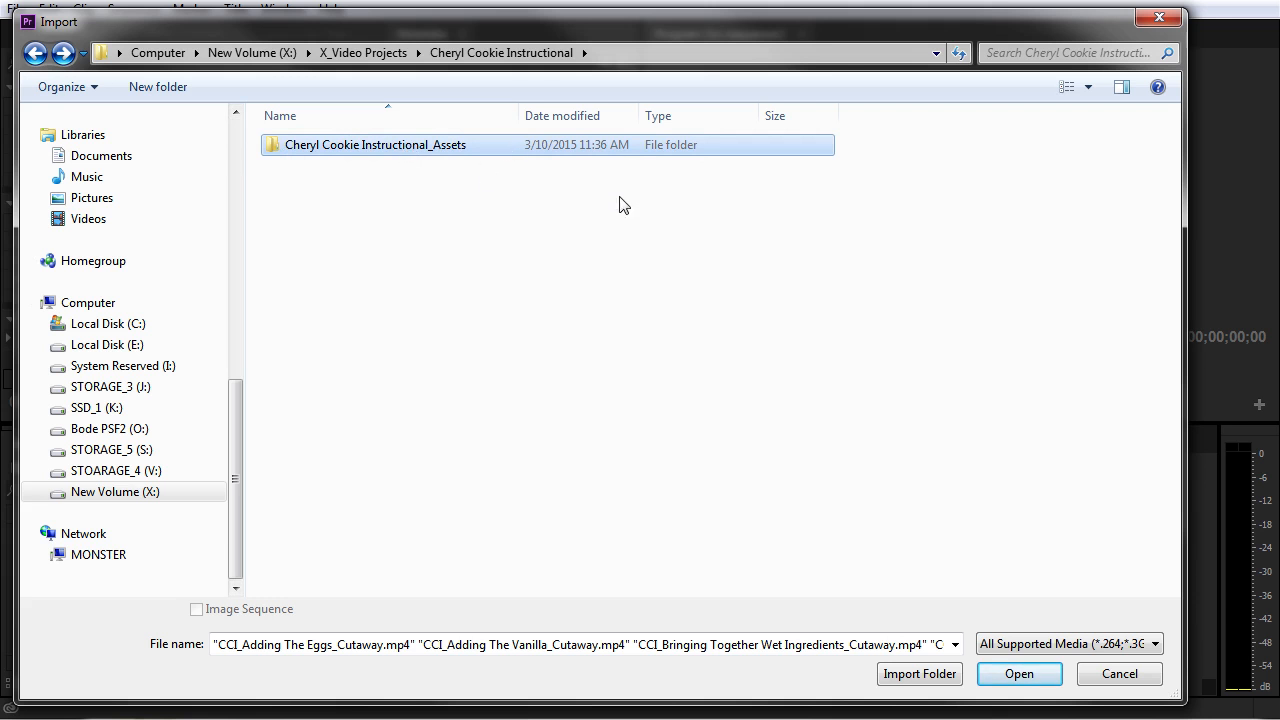
click(917, 679)
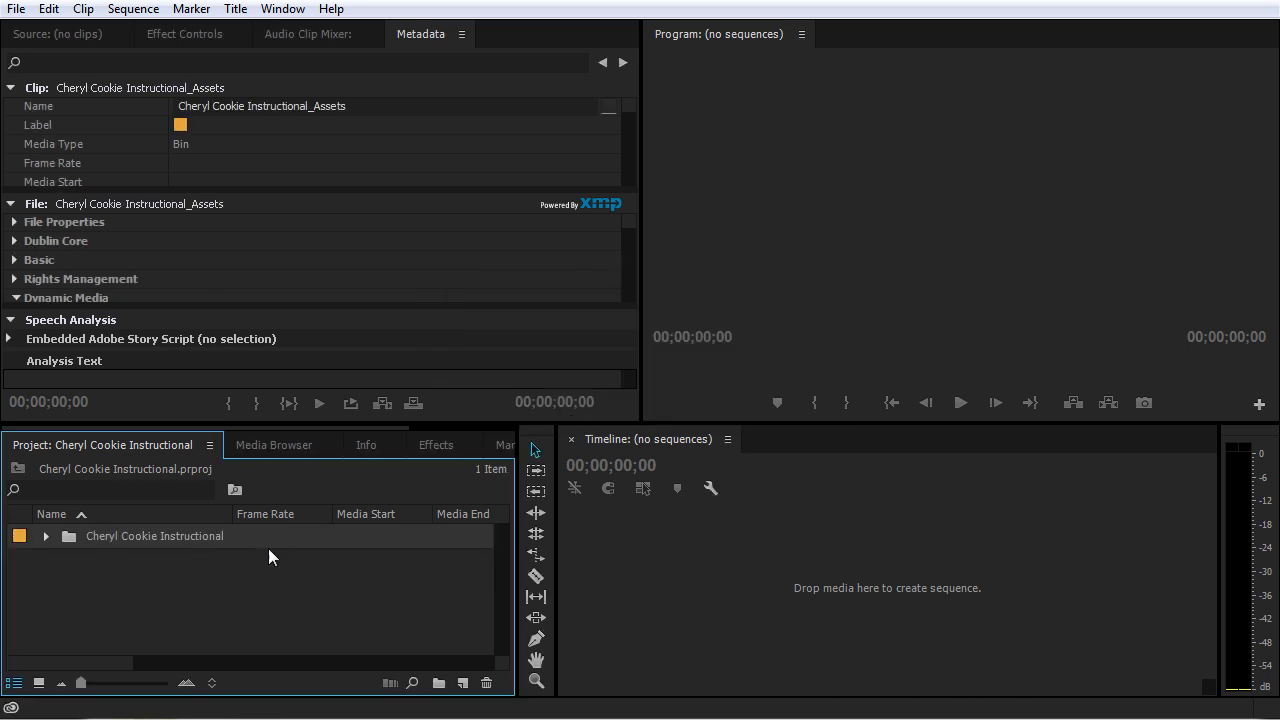
Expand the imported assets bin and examine the clips in its Wide bin, then collapse the Wide bin.
click(45, 536)
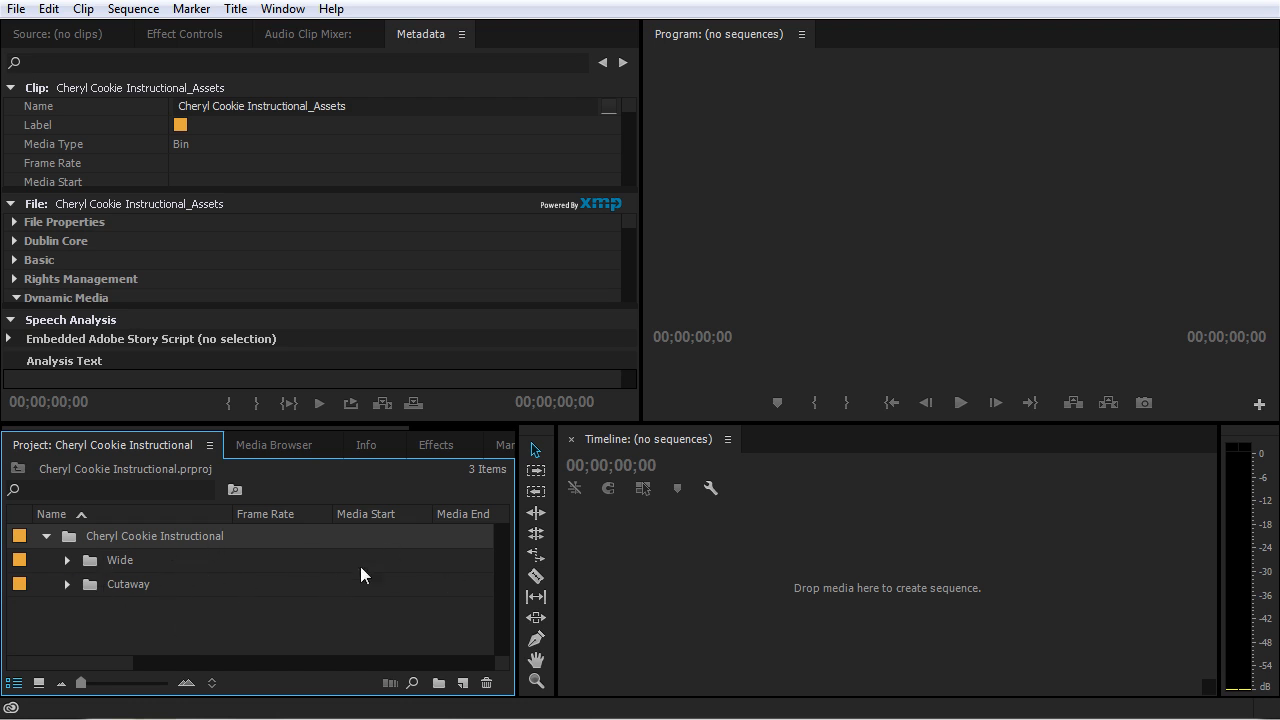
click(66, 560)
scroll(113, 590, down, 1)
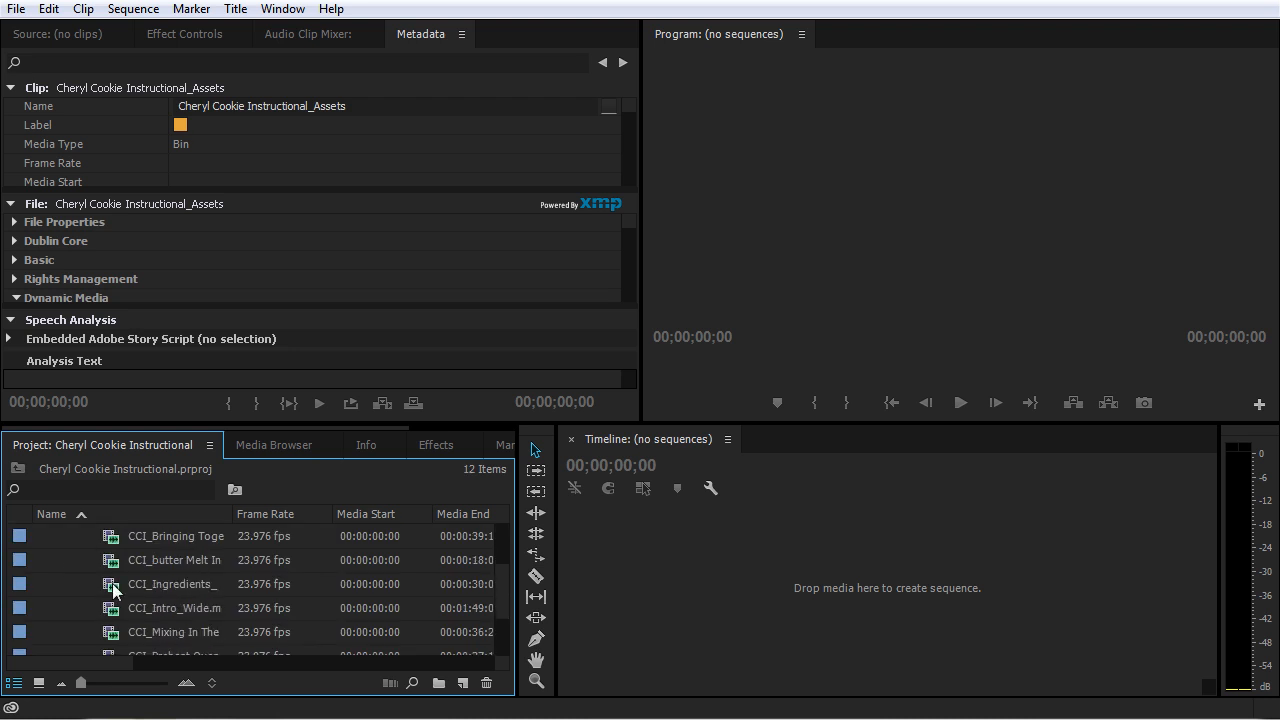
scroll(113, 590, down, 3)
scroll(113, 600, up, 6)
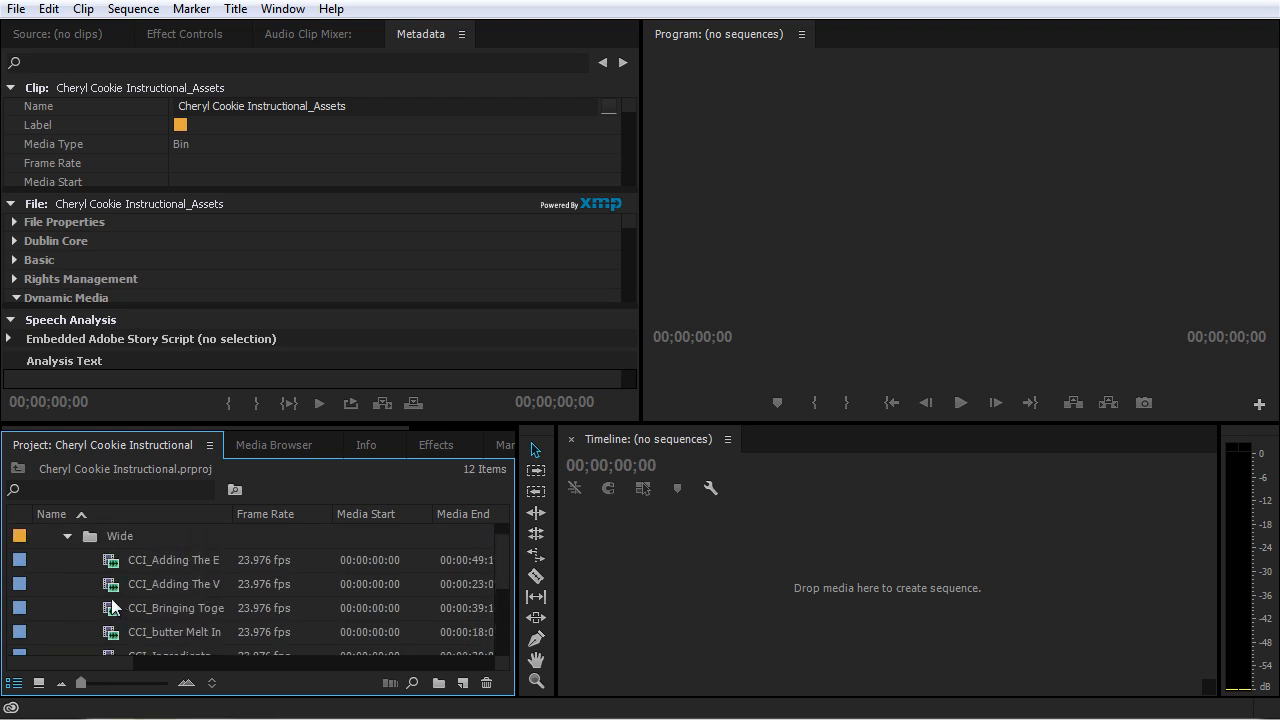
click(66, 539)
Examine the clips inside the Cutaway bin and collapse it again.
click(63, 588)
scroll(115, 590, down, 3)
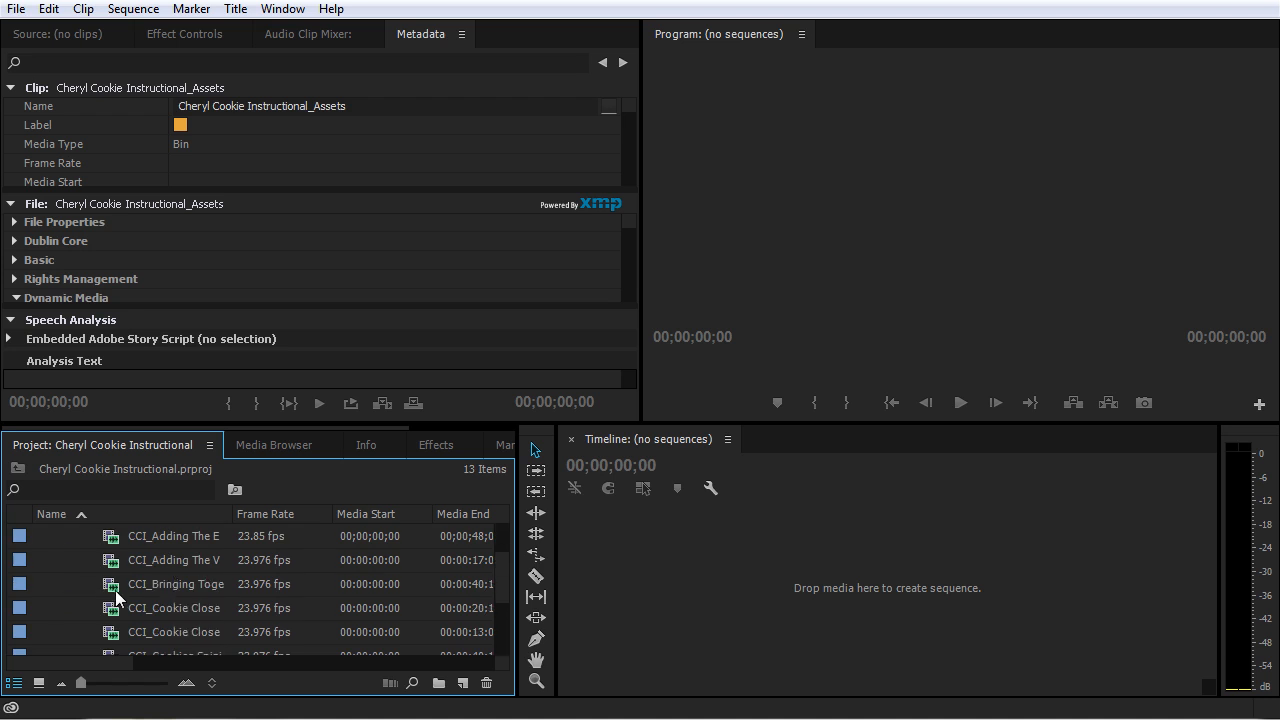
scroll(116, 597, down, 1)
scroll(125, 594, up, 6)
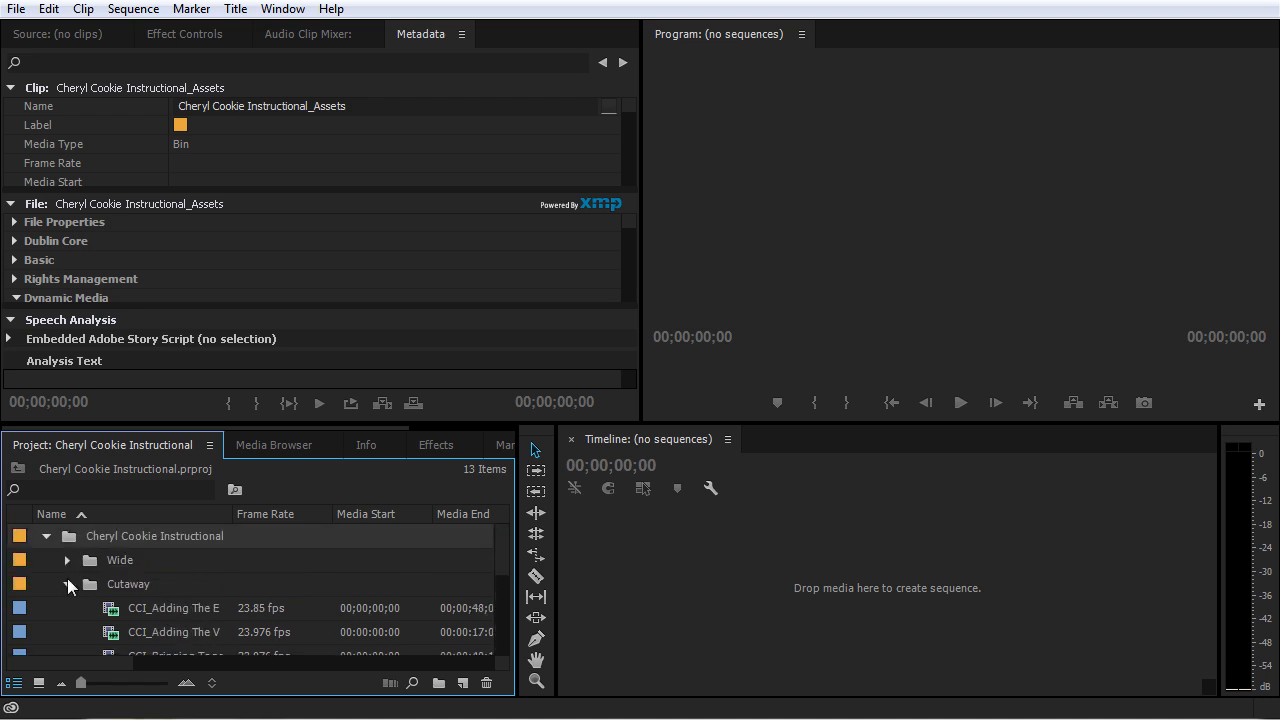
click(67, 584)
Switch to Windows Explorer and open the Cutaway folder inside Cheryl Cookie Instructional_Assets.
click(117, 719)
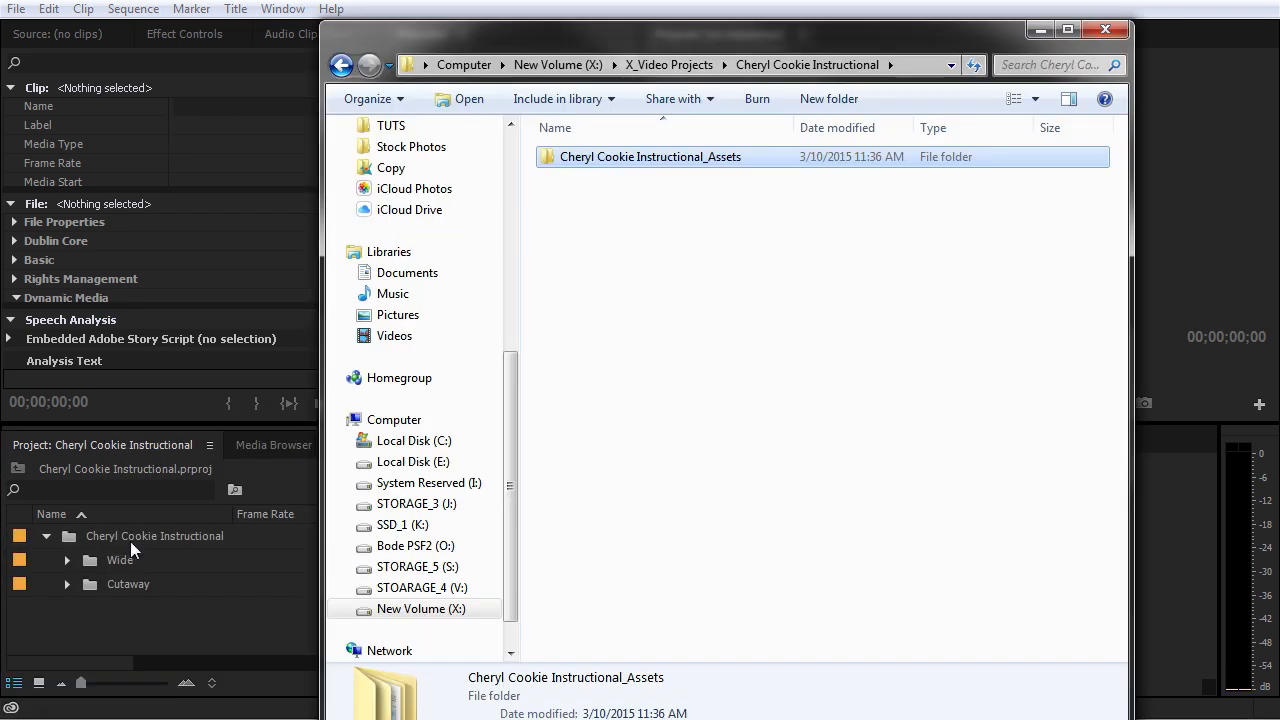
double_click(681, 157)
double_click(622, 160)
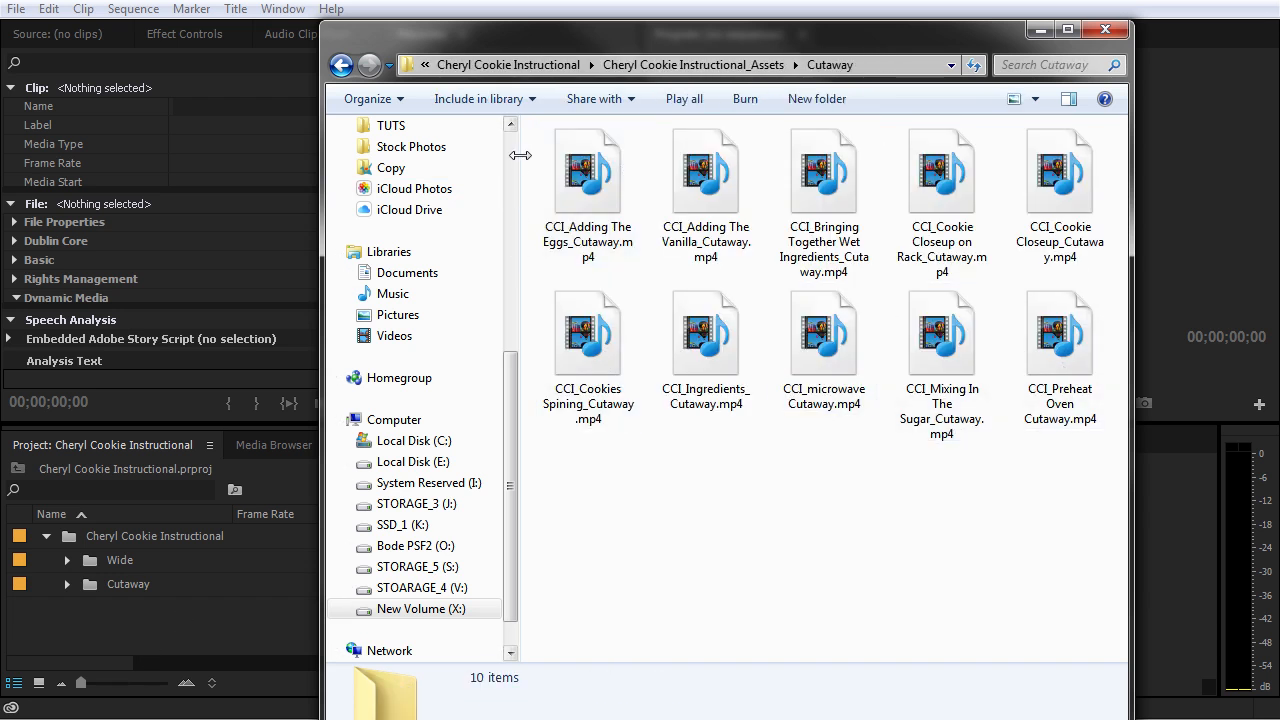
Open the PICS (2) favorite folder and search it for "arrow".
scroll(513, 153, up, 7)
click(422, 180)
click(1016, 65)
text(arrow)
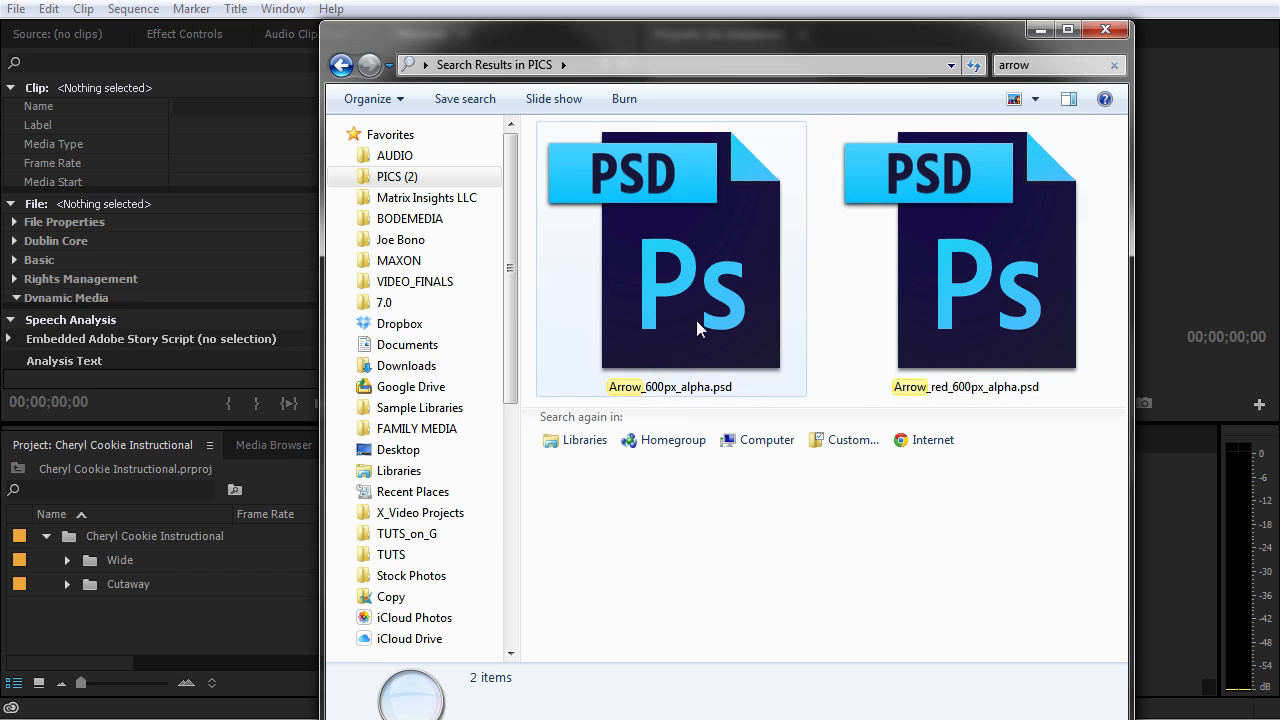
Bring Arrow_600px_alpha.psd from Explorer into the Premiere Pro project bin, importing it as Merge All Layers.
click(684, 390)
drag(668, 268, 156, 639)
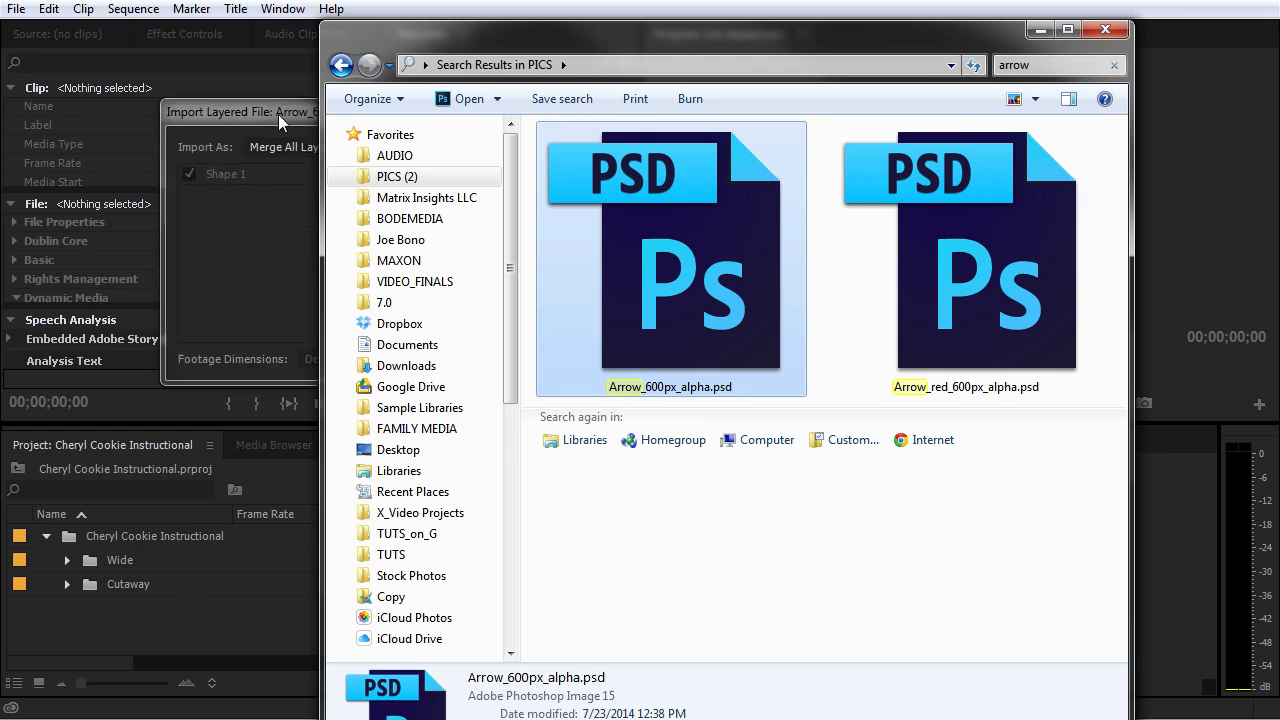
click(278, 114)
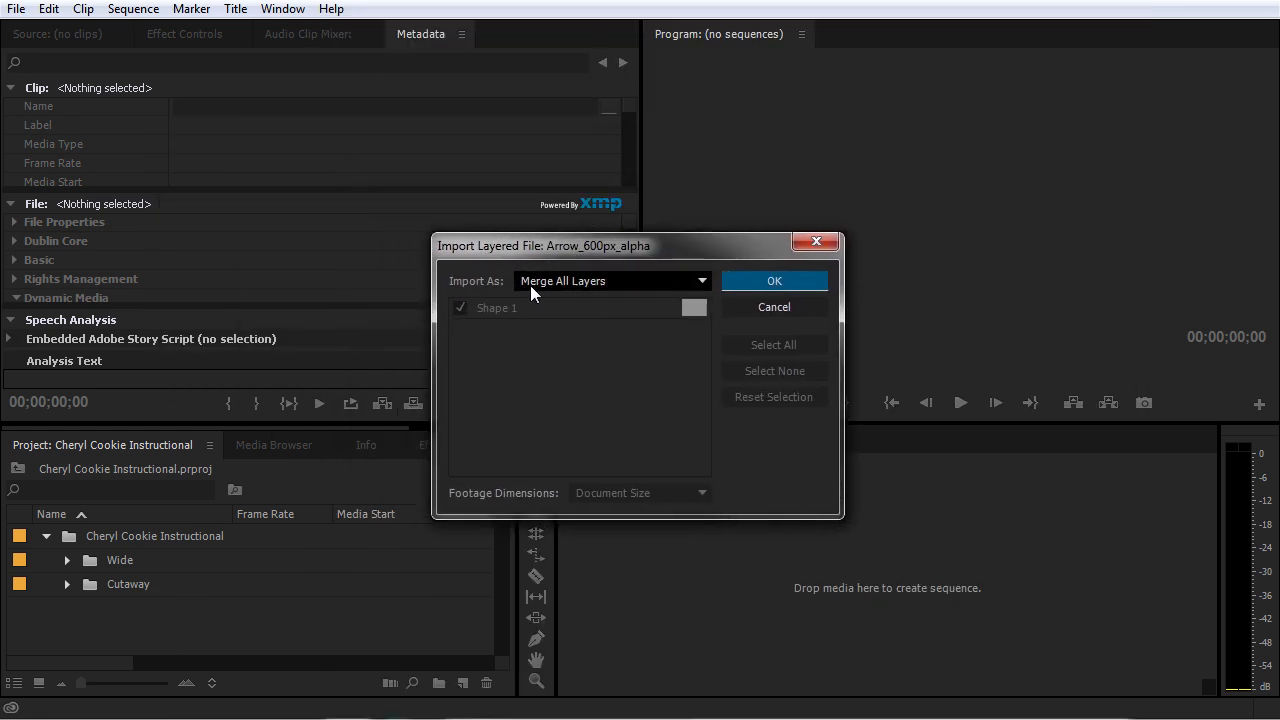
click(610, 285)
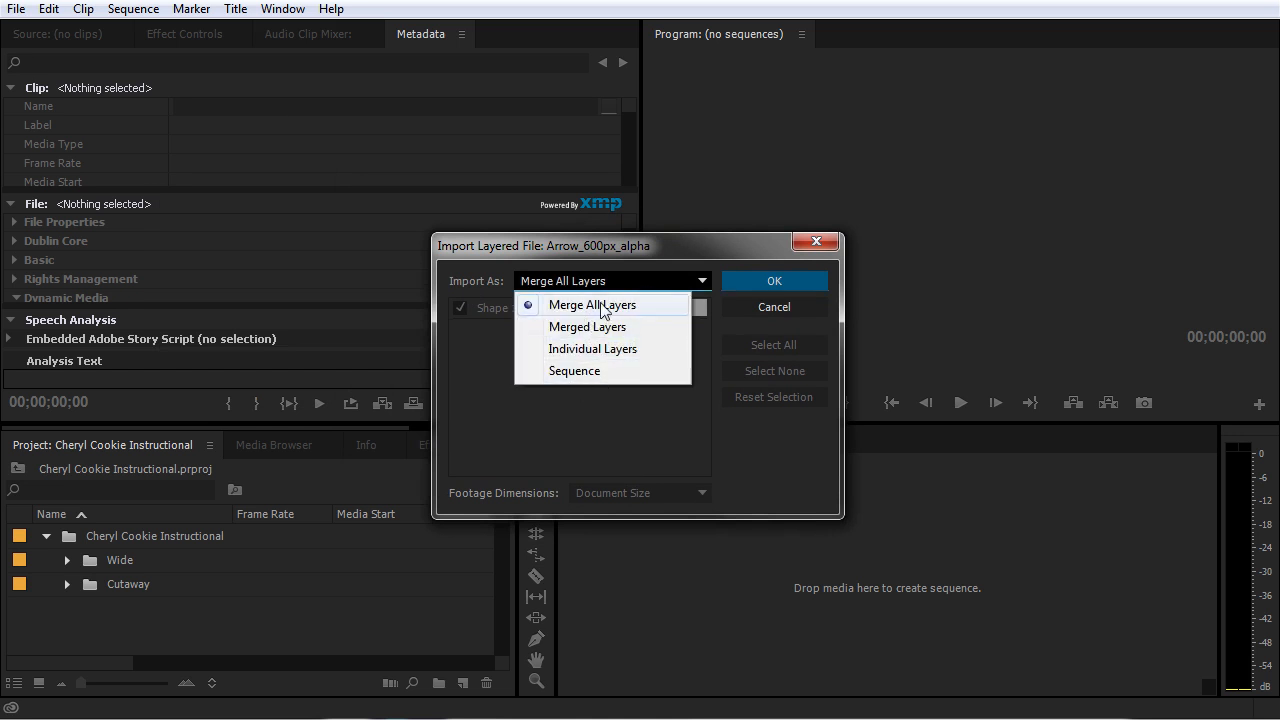
click(565, 306)
click(781, 281)
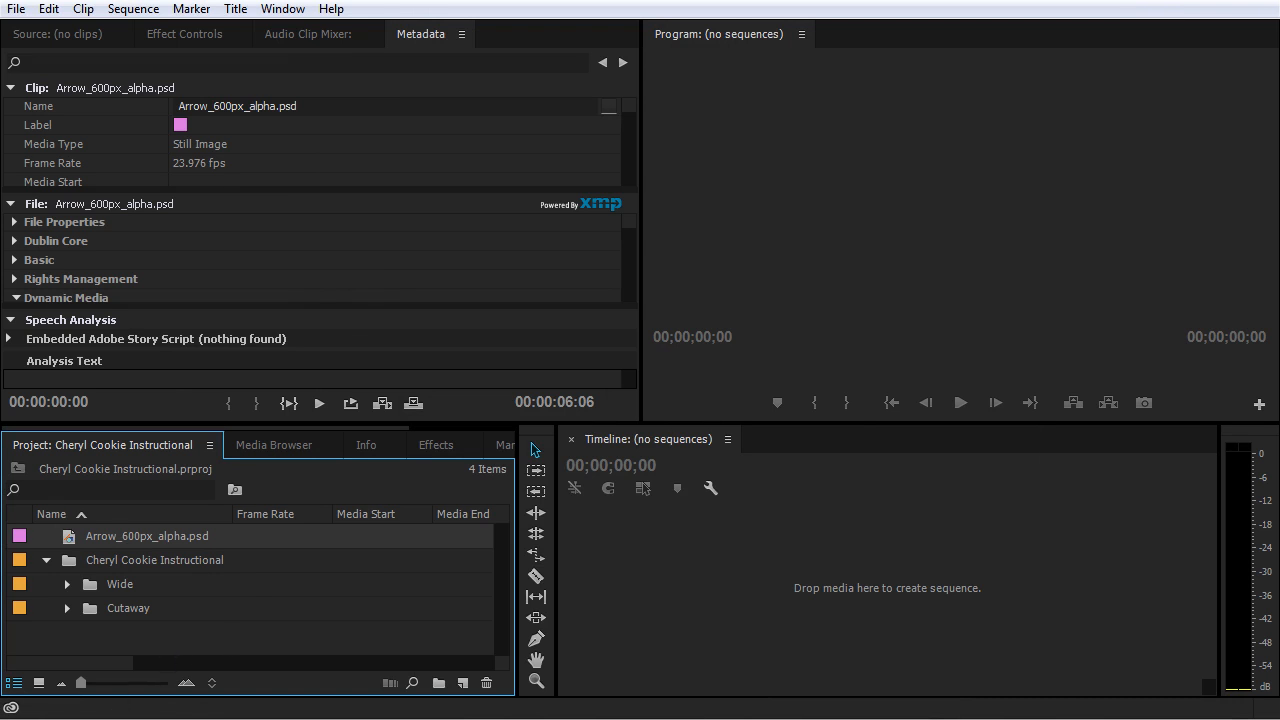
In Windows Explorer, check the file details of several MTS clips in the HFL Concert Wide Shot's AVCHD STREAM folder.
click(766, 564)
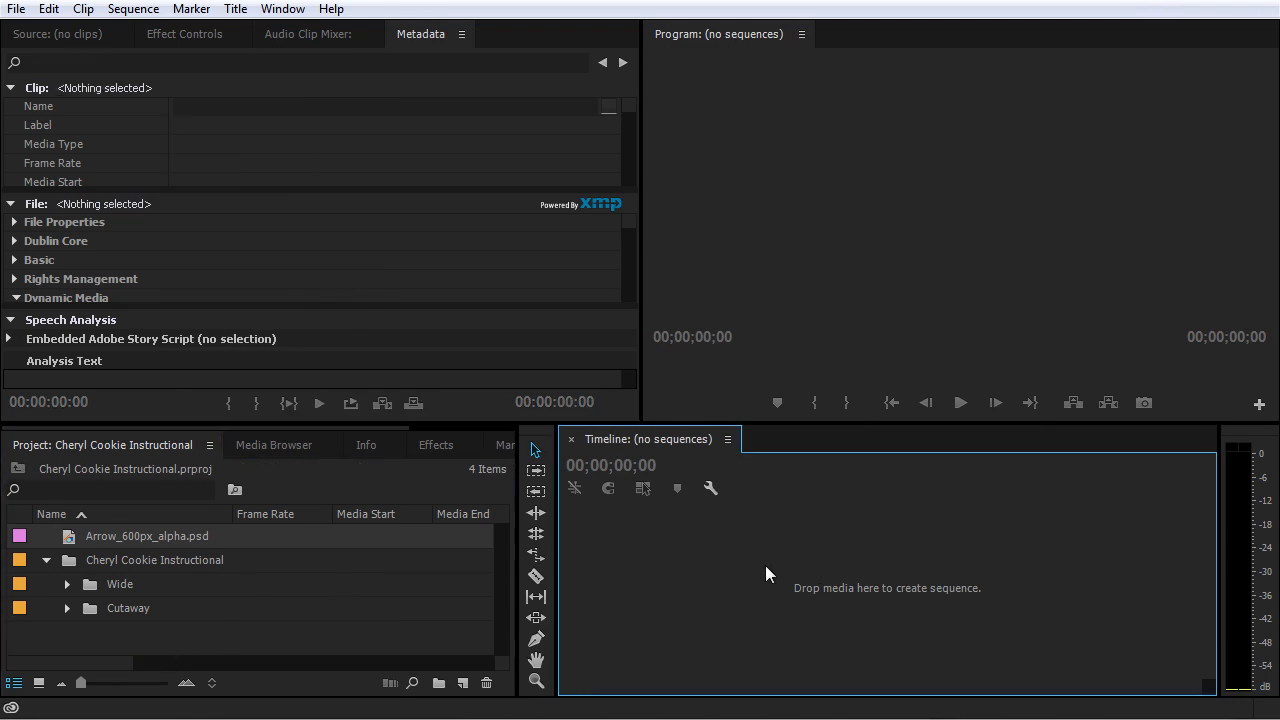
click(371, 610)
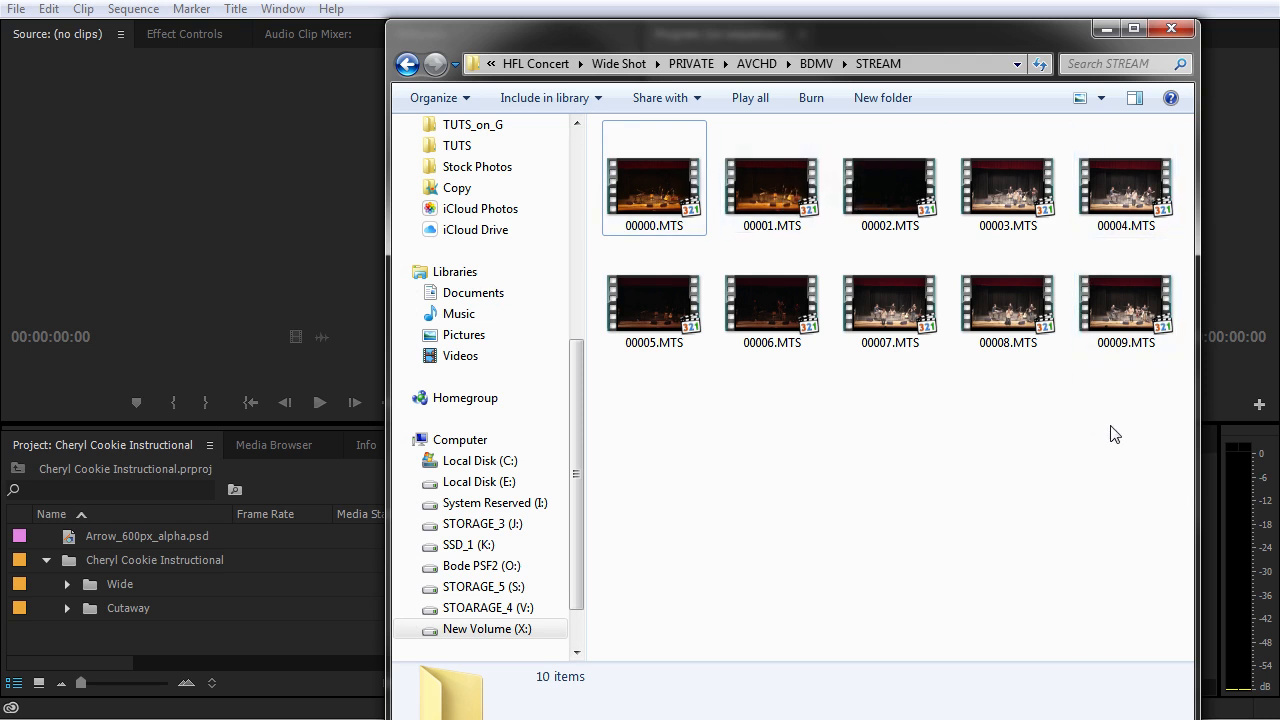
click(1006, 290)
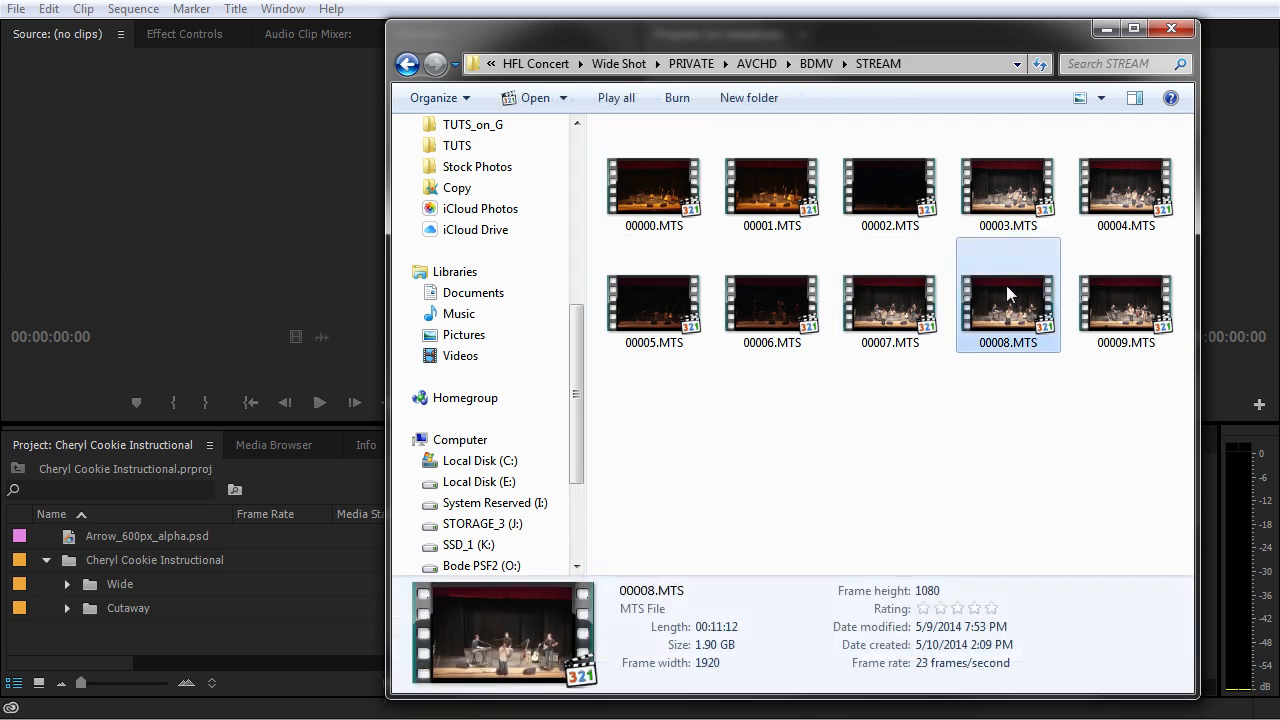
click(983, 205)
click(903, 186)
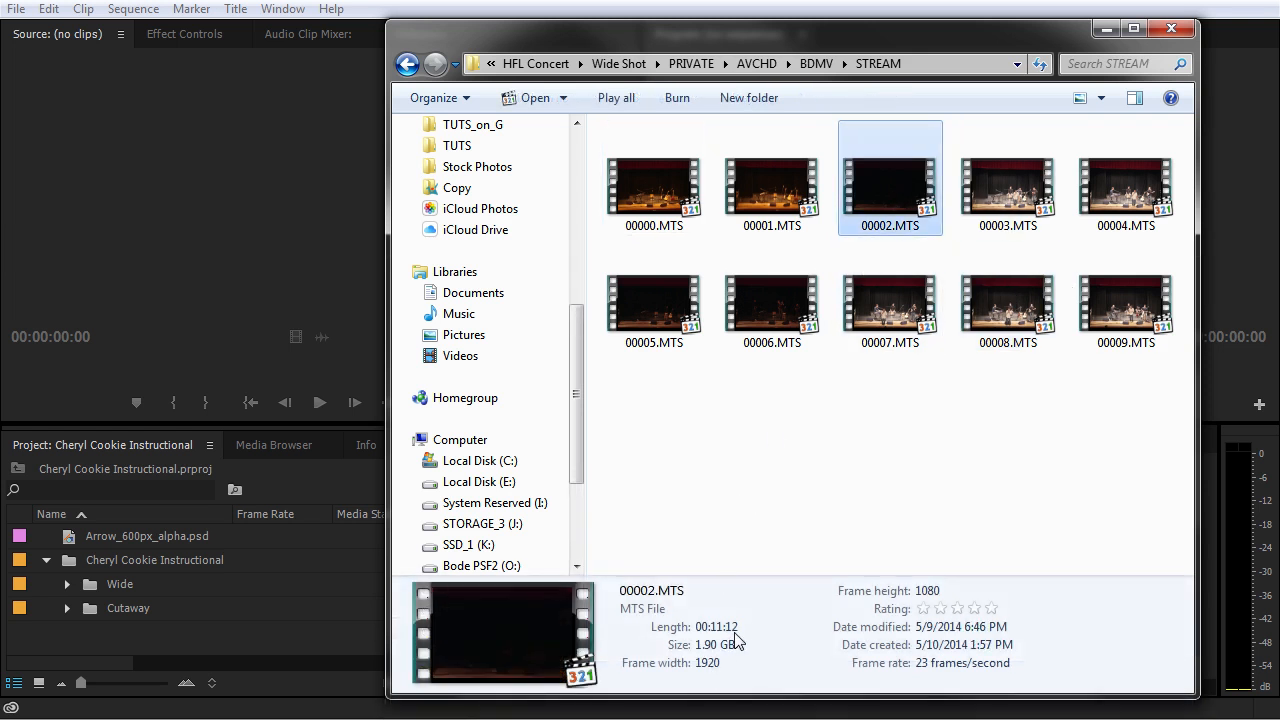
Check the file details of 00007.MTS in the STREAM folder, highlight the neighbouring clips and clear the selection.
click(805, 300)
click(870, 305)
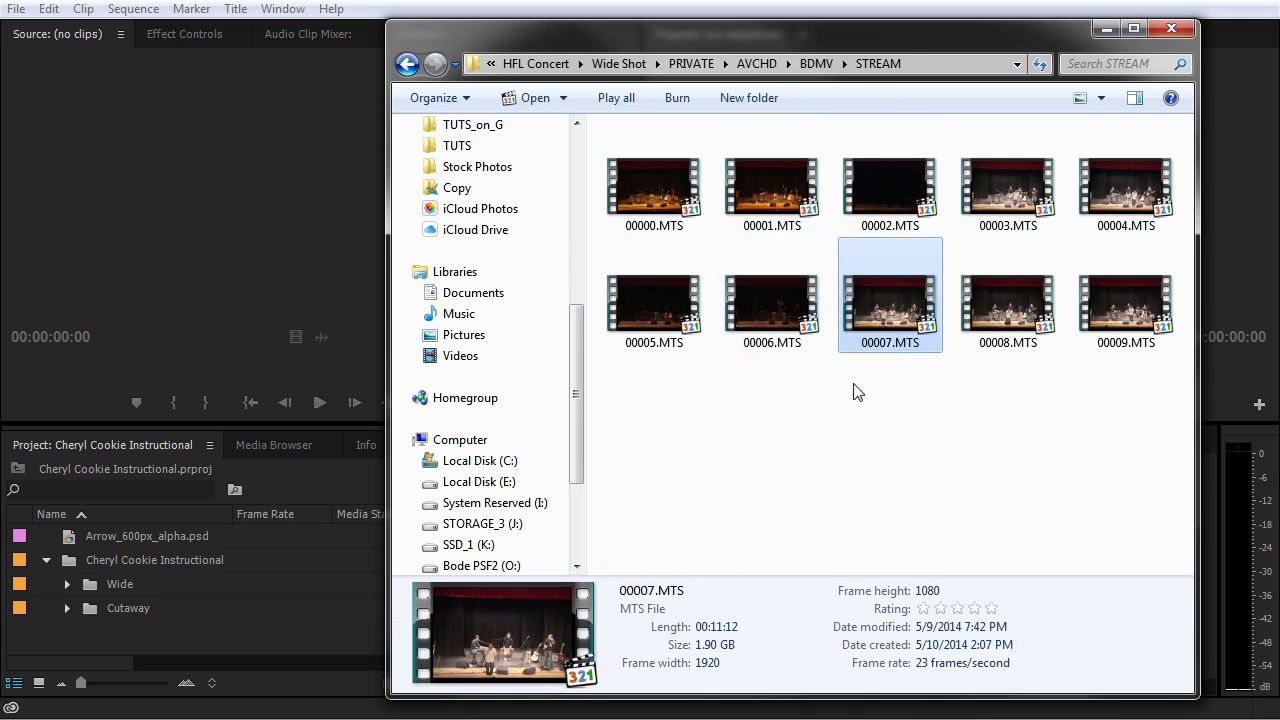
drag(1160, 398, 755, 255)
click(737, 500)
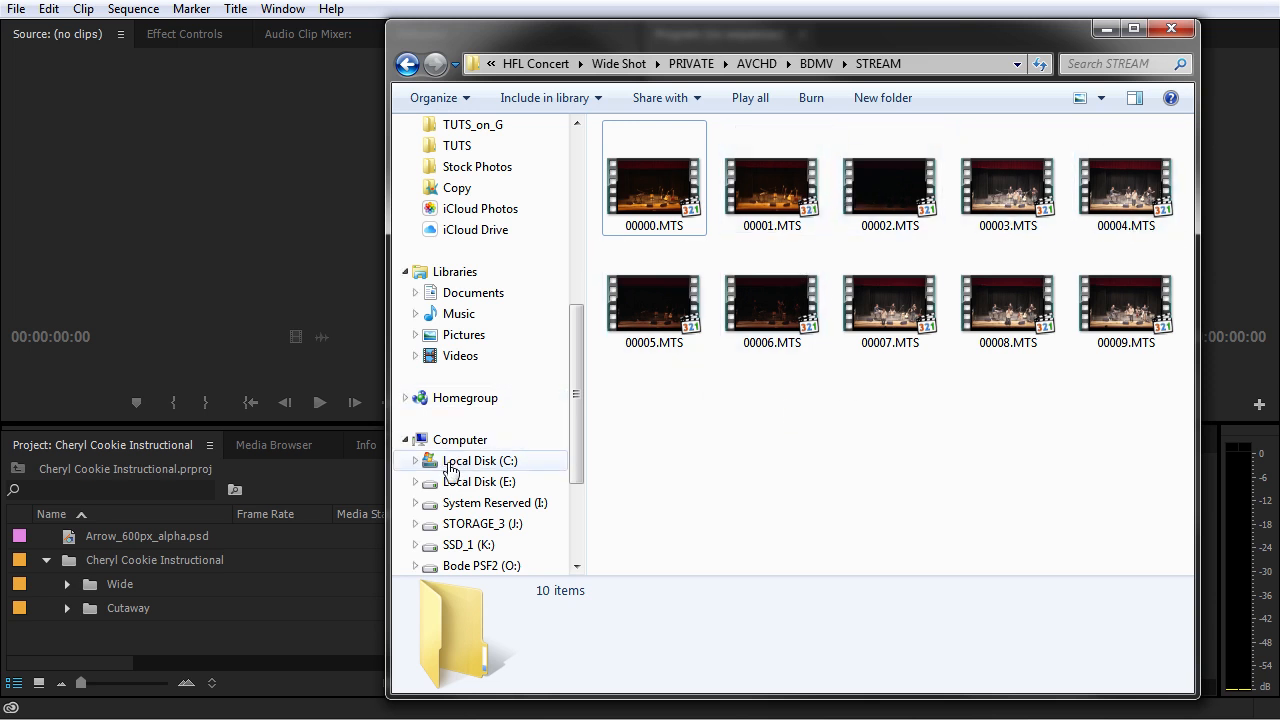
Switch to Premiere Pro and browse the X: drive in the Media Browser to the HFL Concert Wide Shot's PRIVATE folder.
click(271, 443)
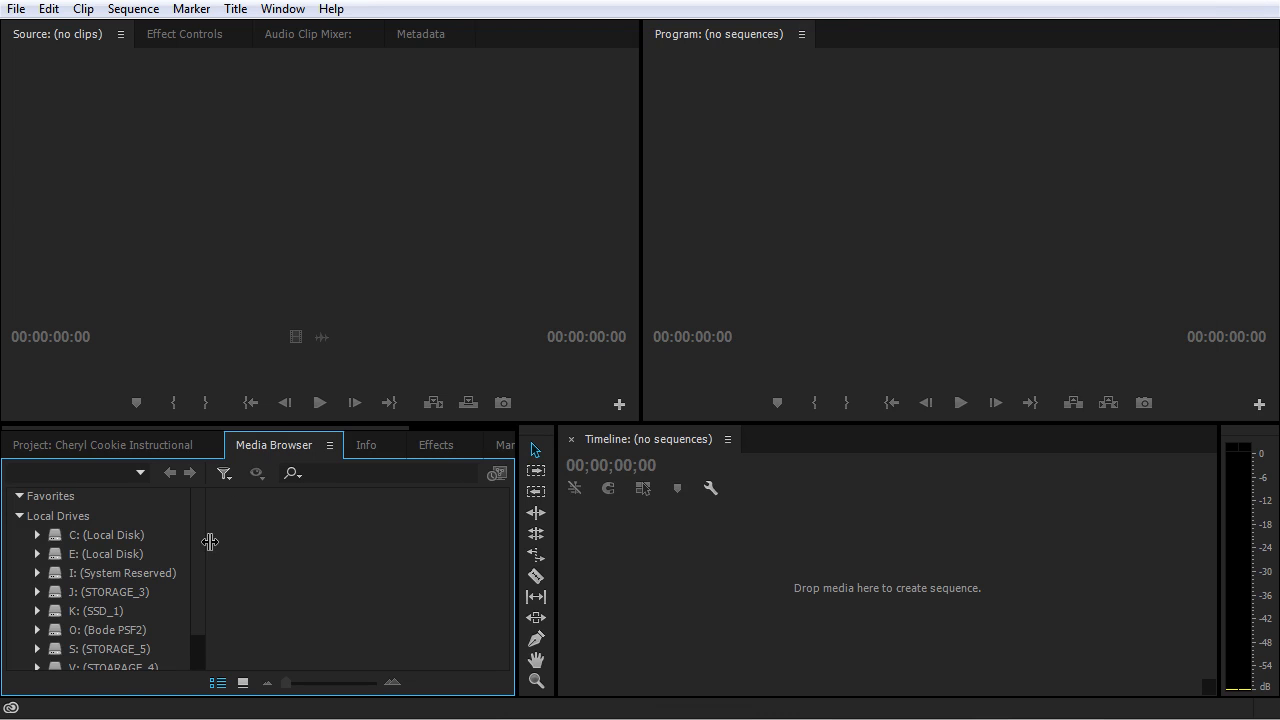
scroll(195, 560, down, 2)
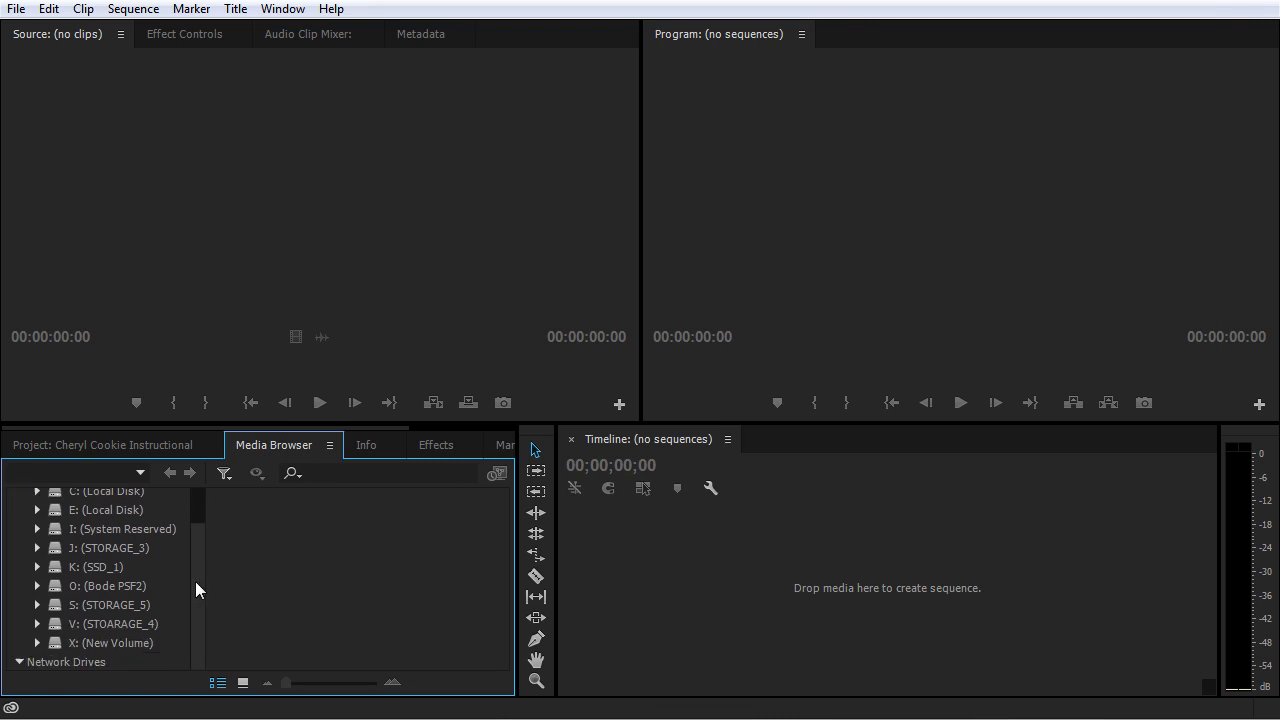
click(40, 645)
scroll(108, 599, down, 6)
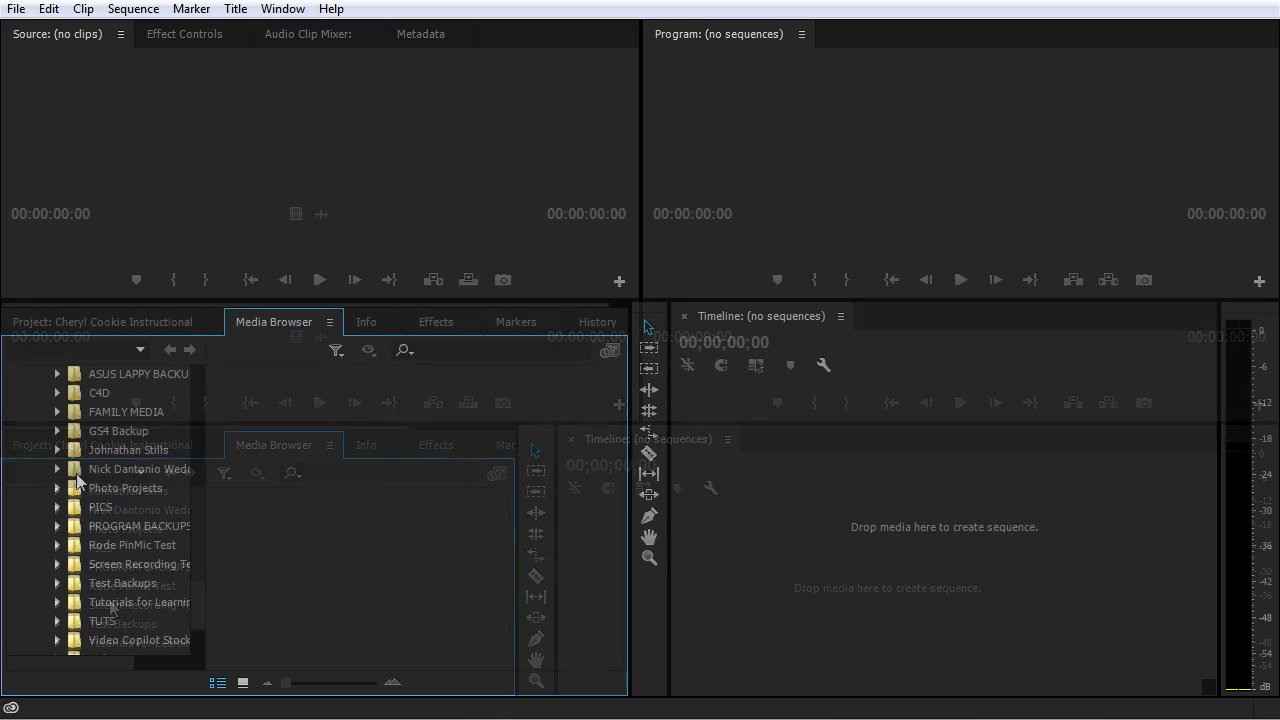
click(90, 450)
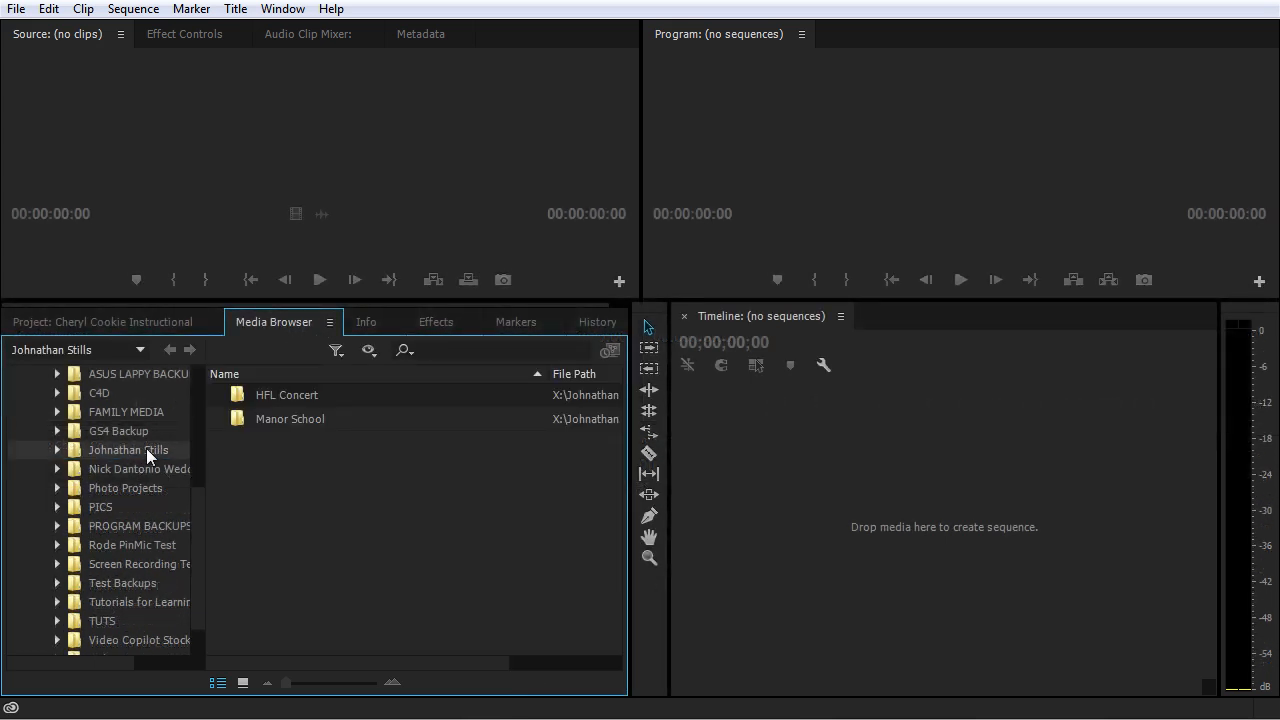
double_click(247, 394)
double_click(242, 418)
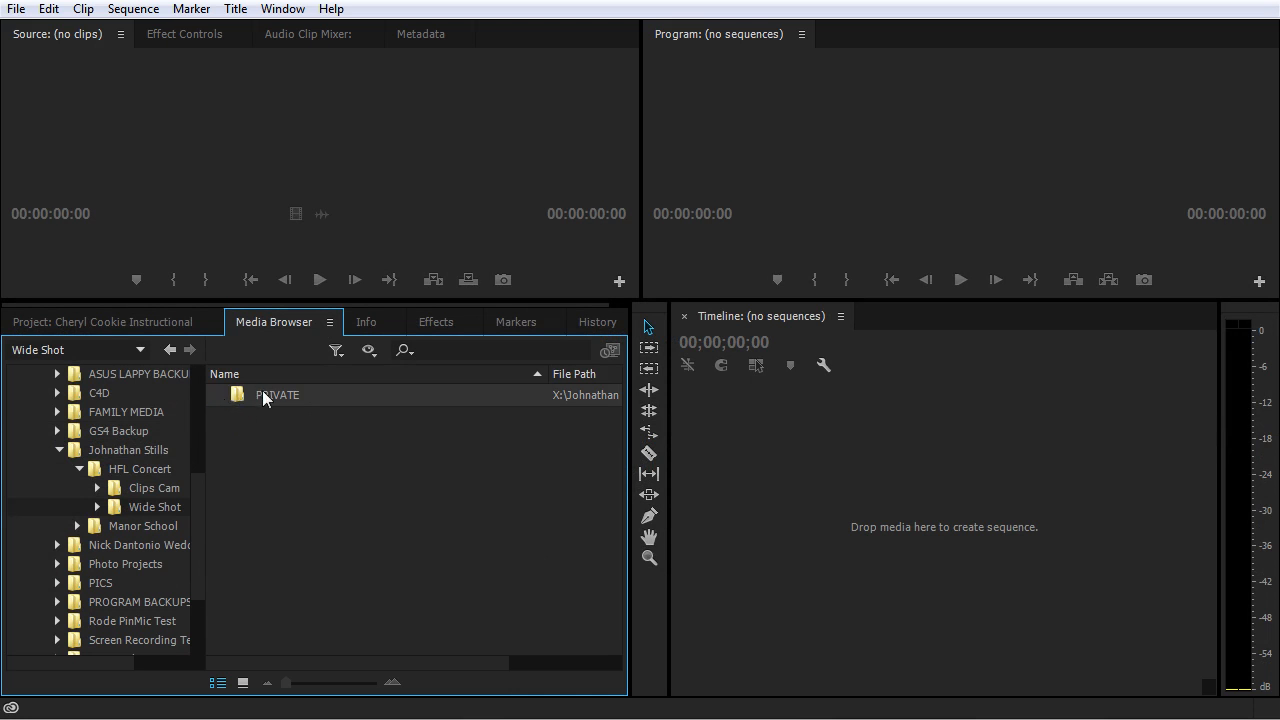
double_click(243, 394)
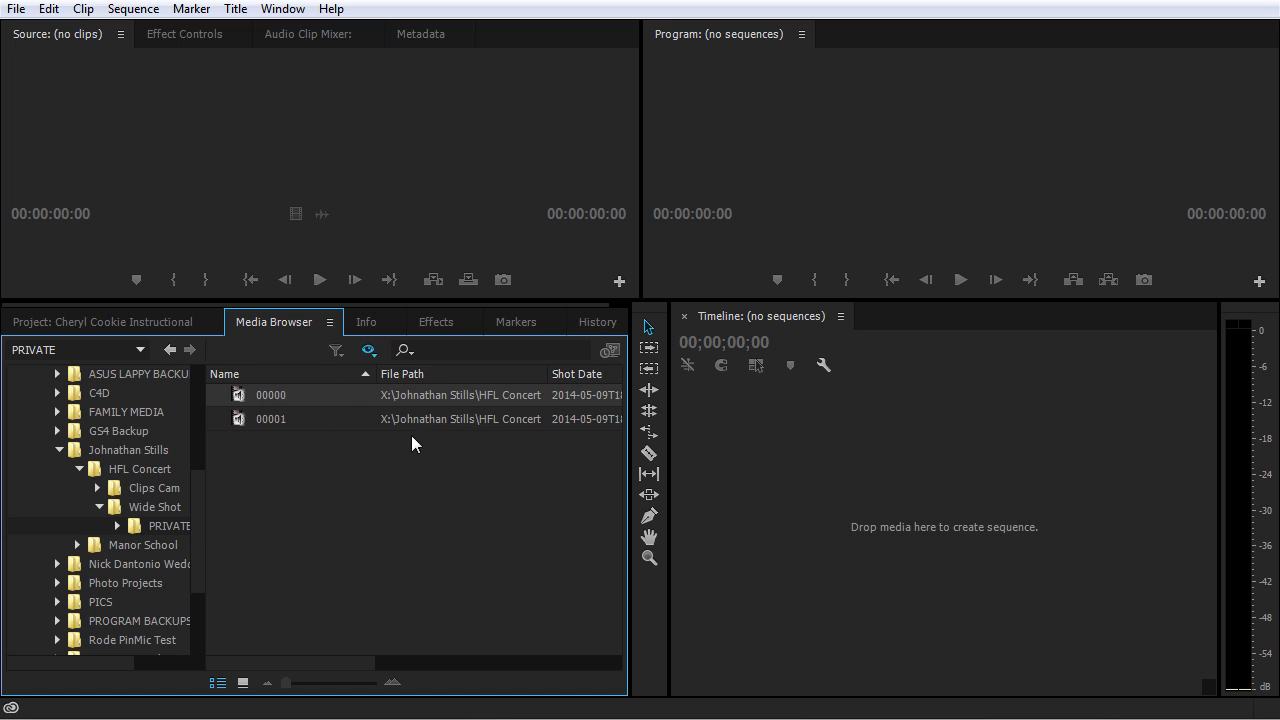
Compare the clips listed for the PRIVATE folder with the MTS files in Explorer's STREAM folder, and return to Premiere Pro.
click(332, 418)
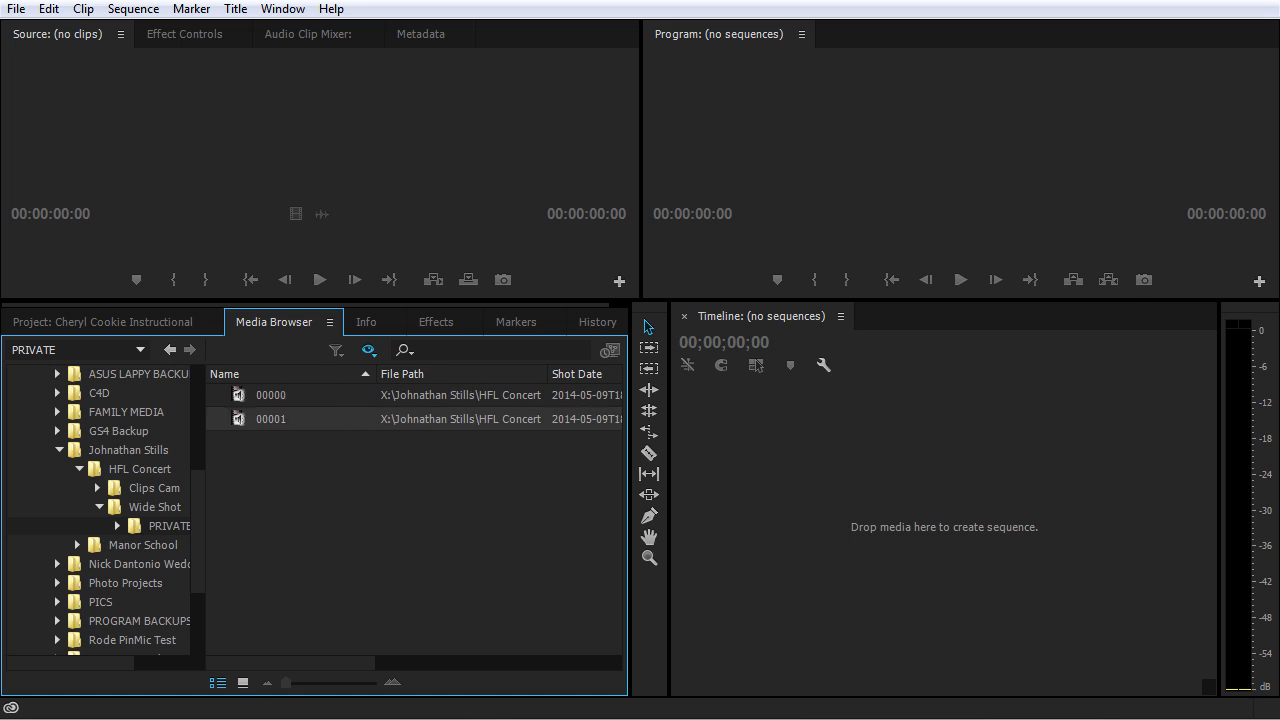
key(alt+Tab)
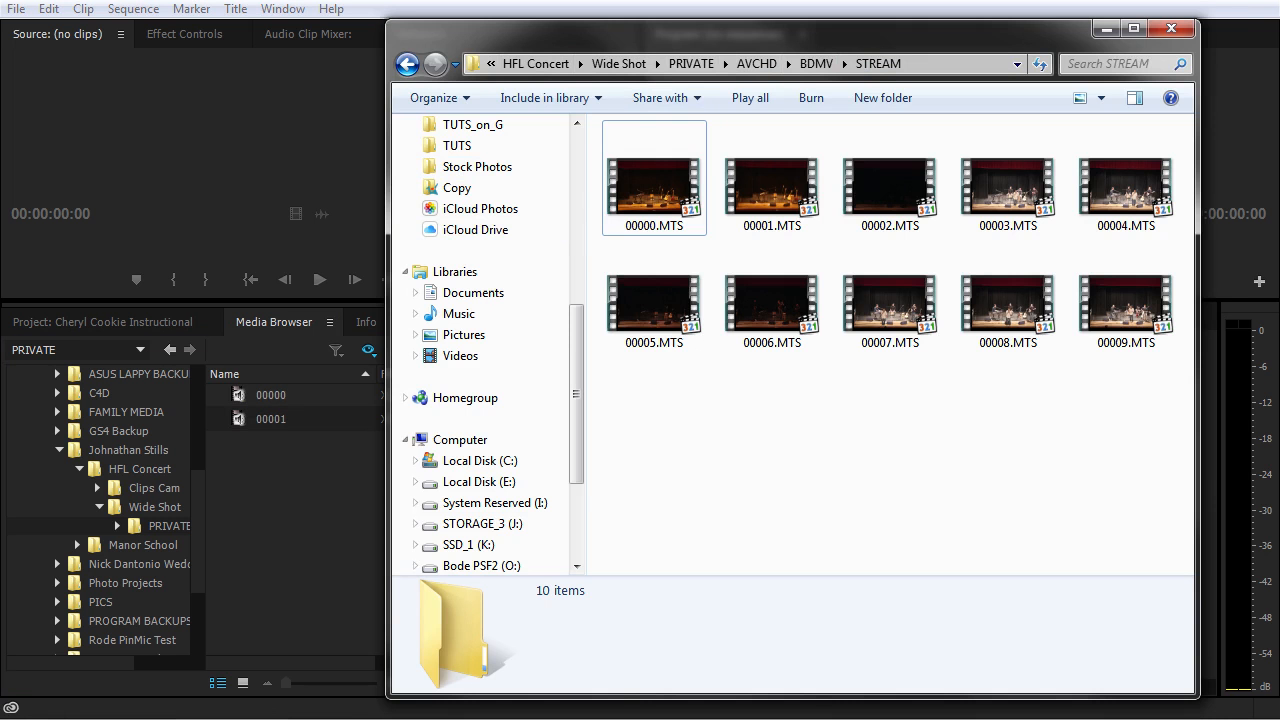
click(370, 461)
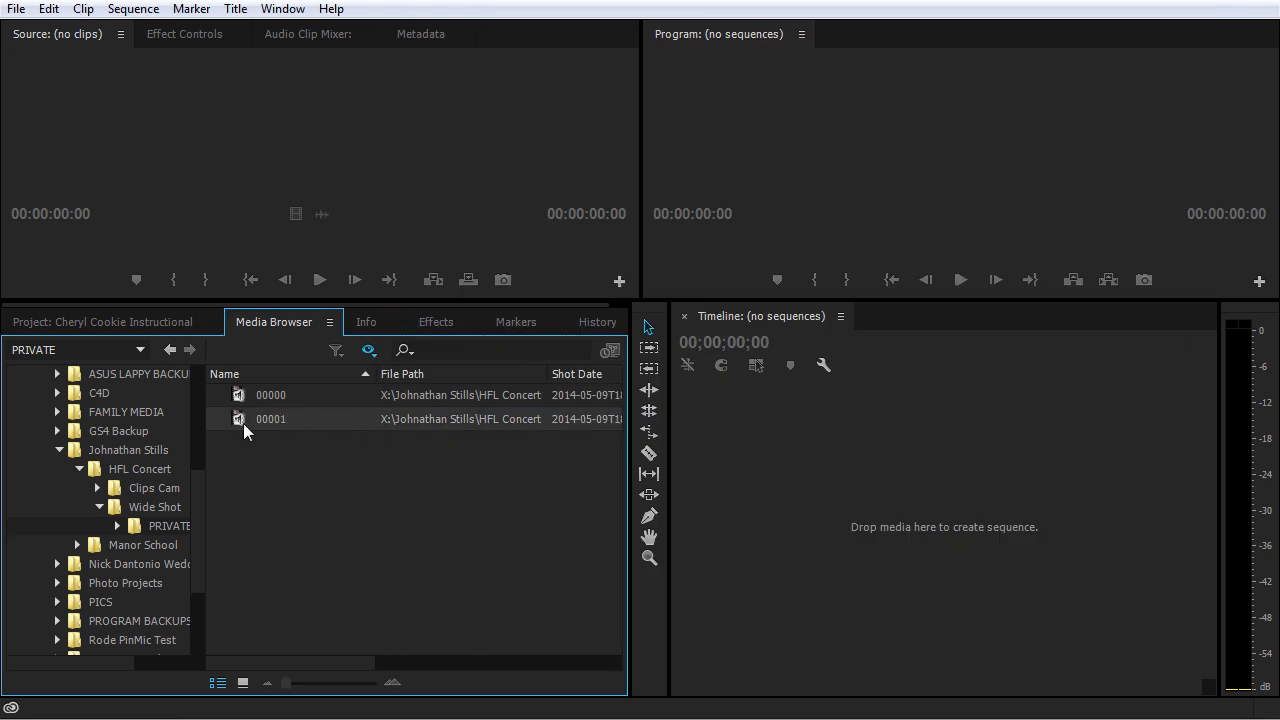
Import clip 00001 from the Wide Shot's PRIVATE folder, show it in the project bin and save the project.
right_click(323, 418)
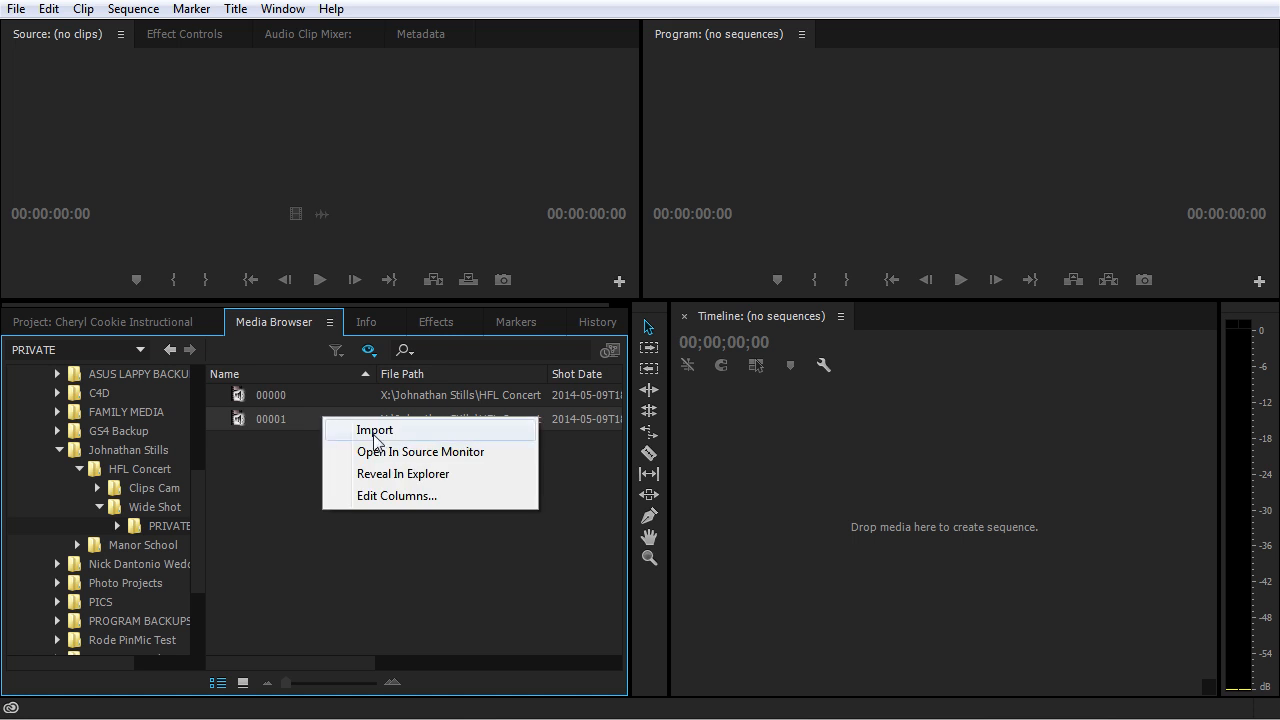
click(313, 425)
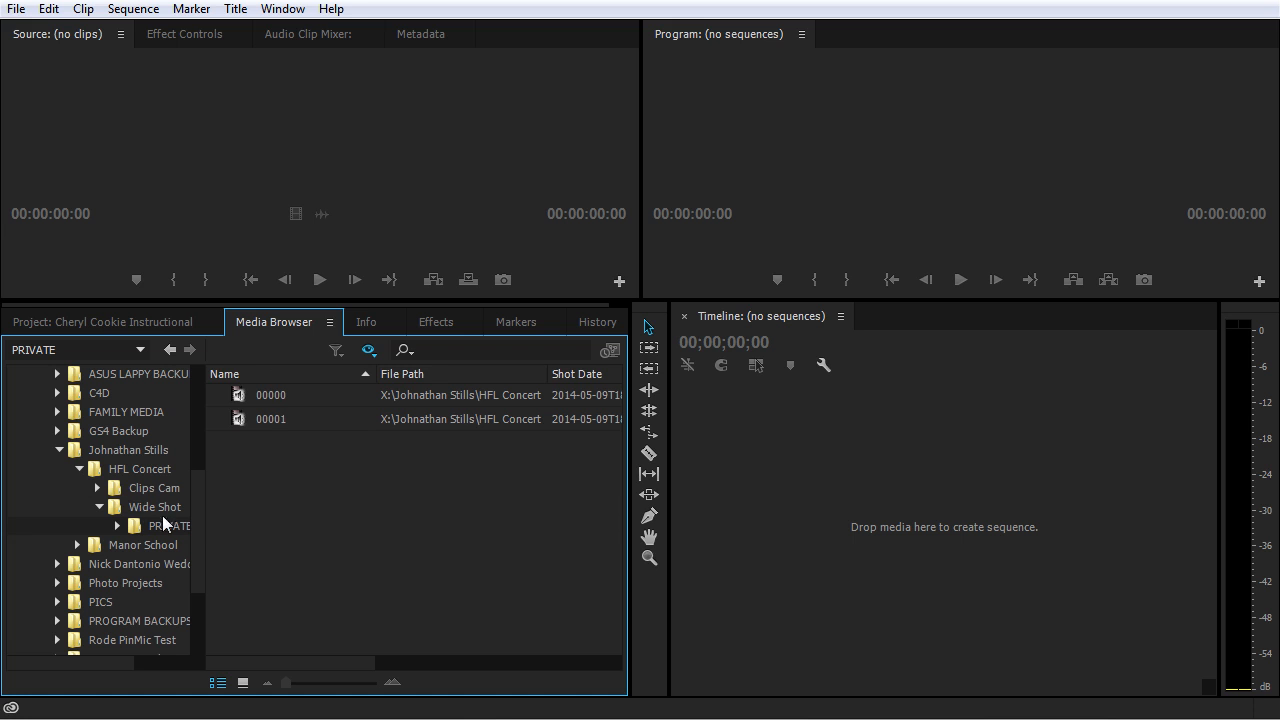
right_click(316, 406)
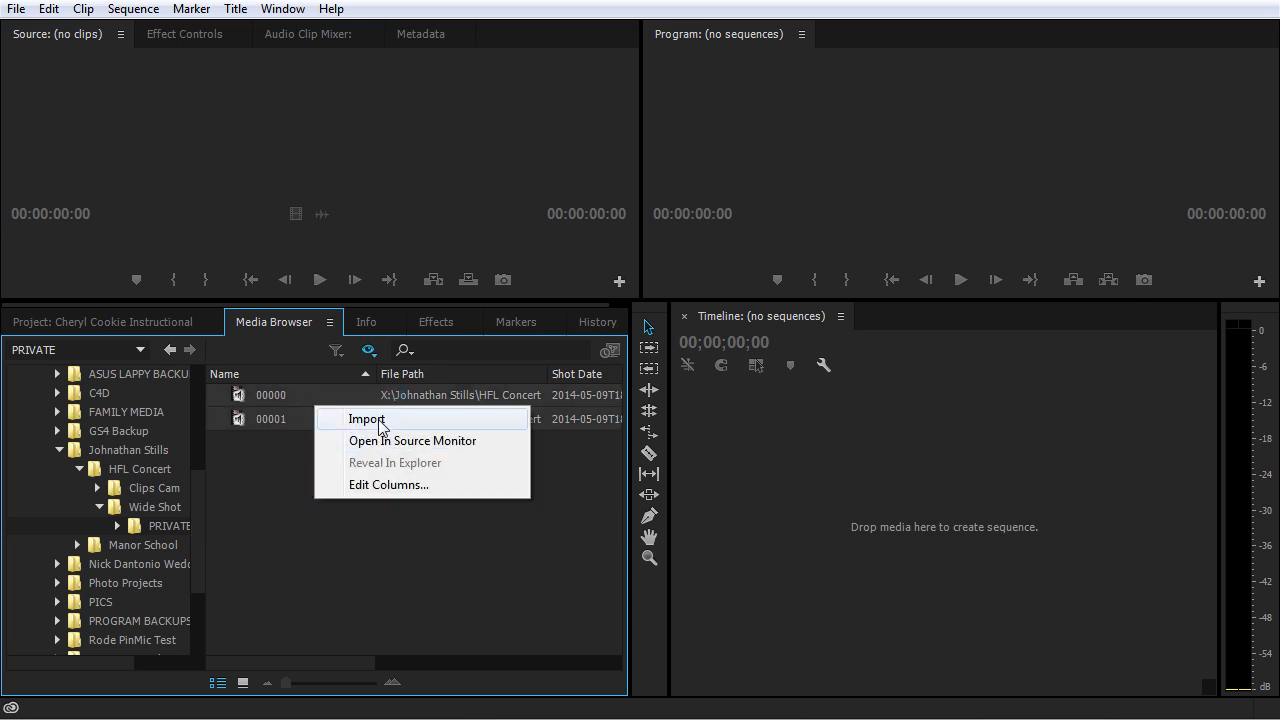
click(379, 423)
right_click(315, 417)
click(333, 432)
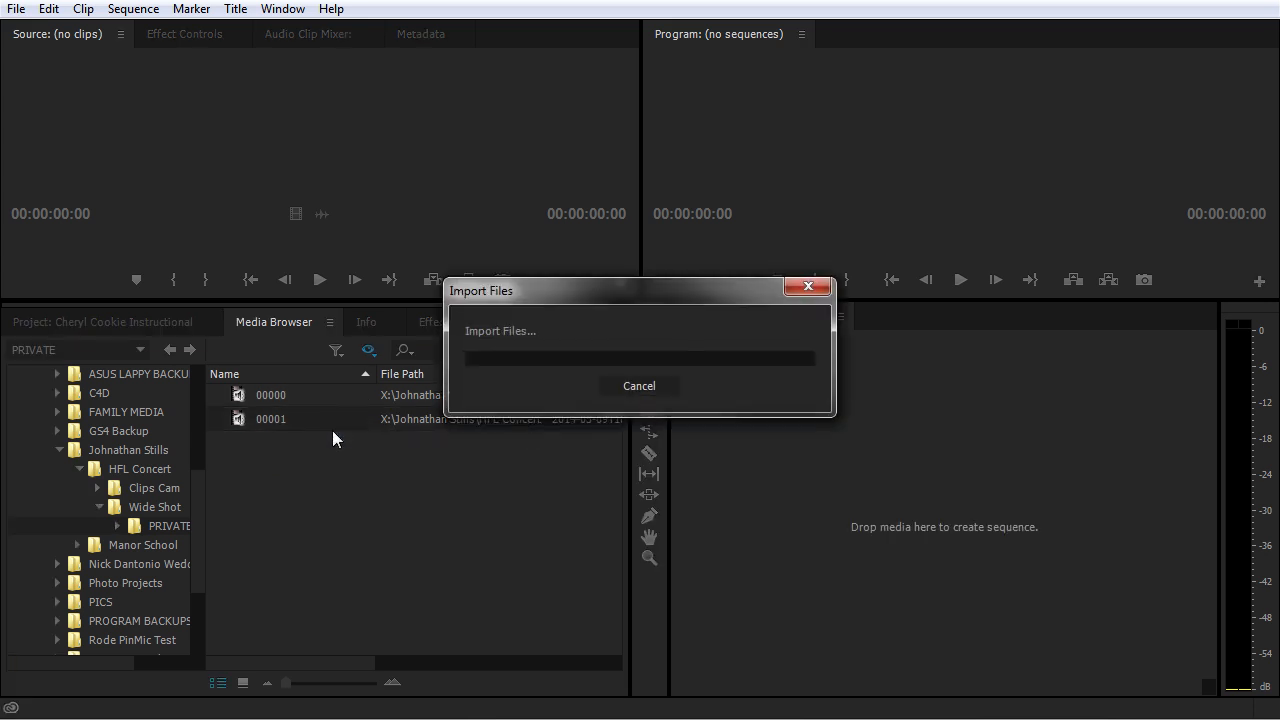
click(113, 323)
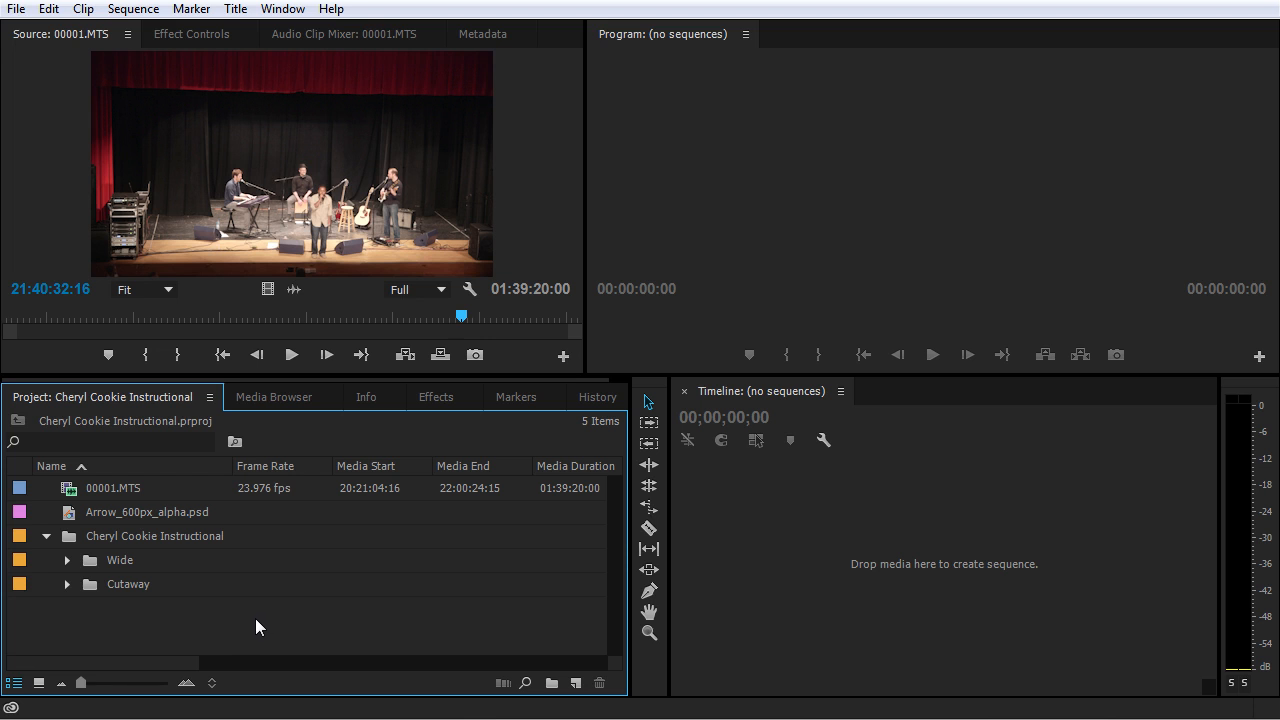
key(ctrl+s)
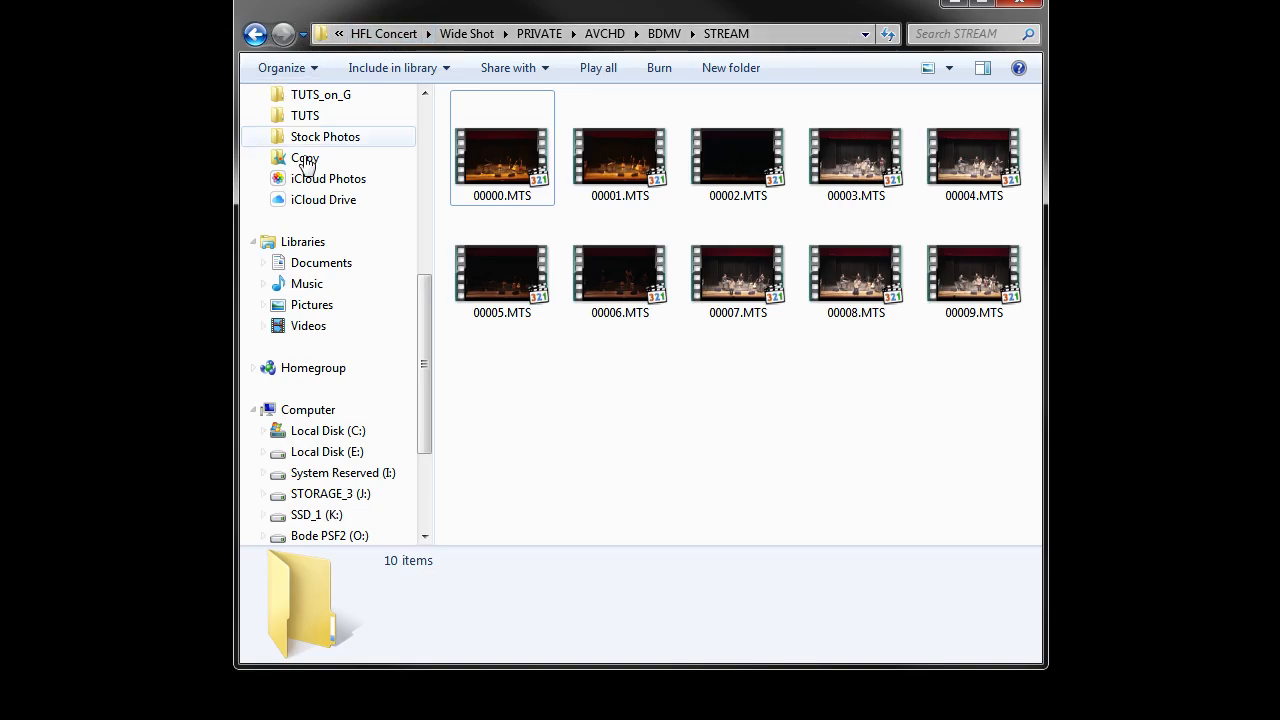
In Windows Explorer, open the Wide folder inside X_Video Projects' Cheryl Cookie Instructional_Assets.
drag(424, 420, 423, 334)
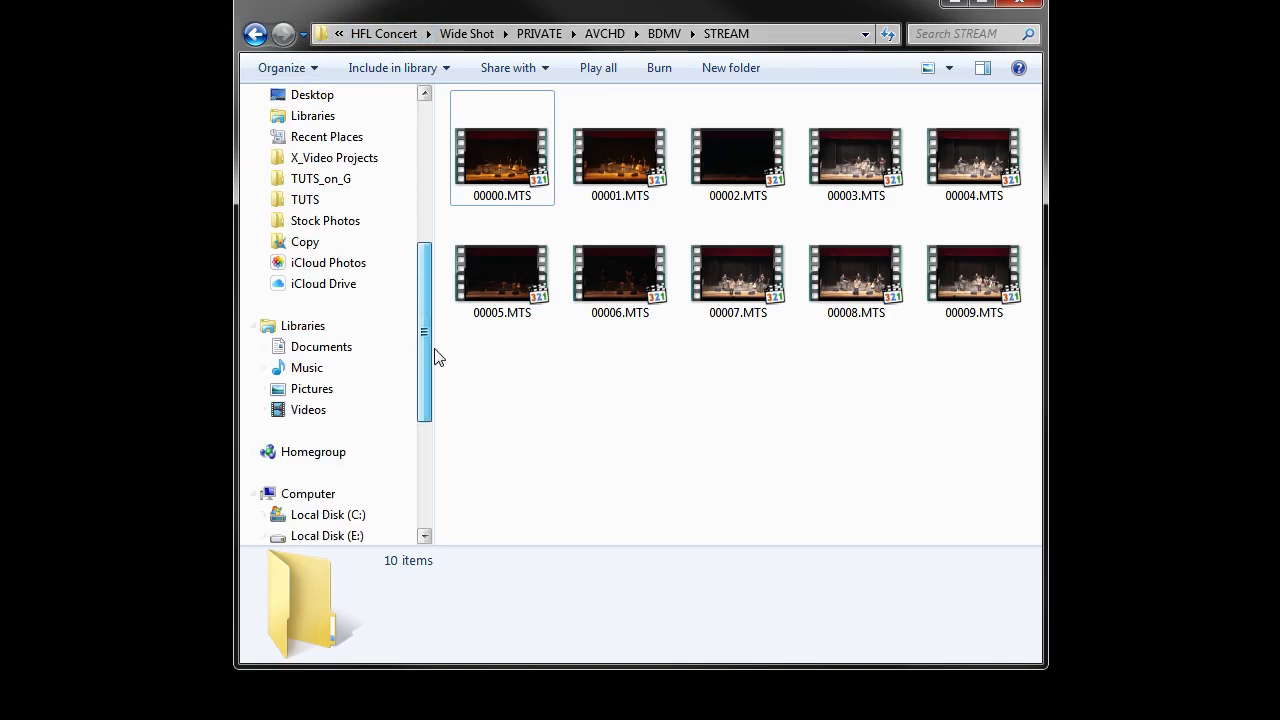
click(334, 158)
click(520, 192)
double_click(520, 192)
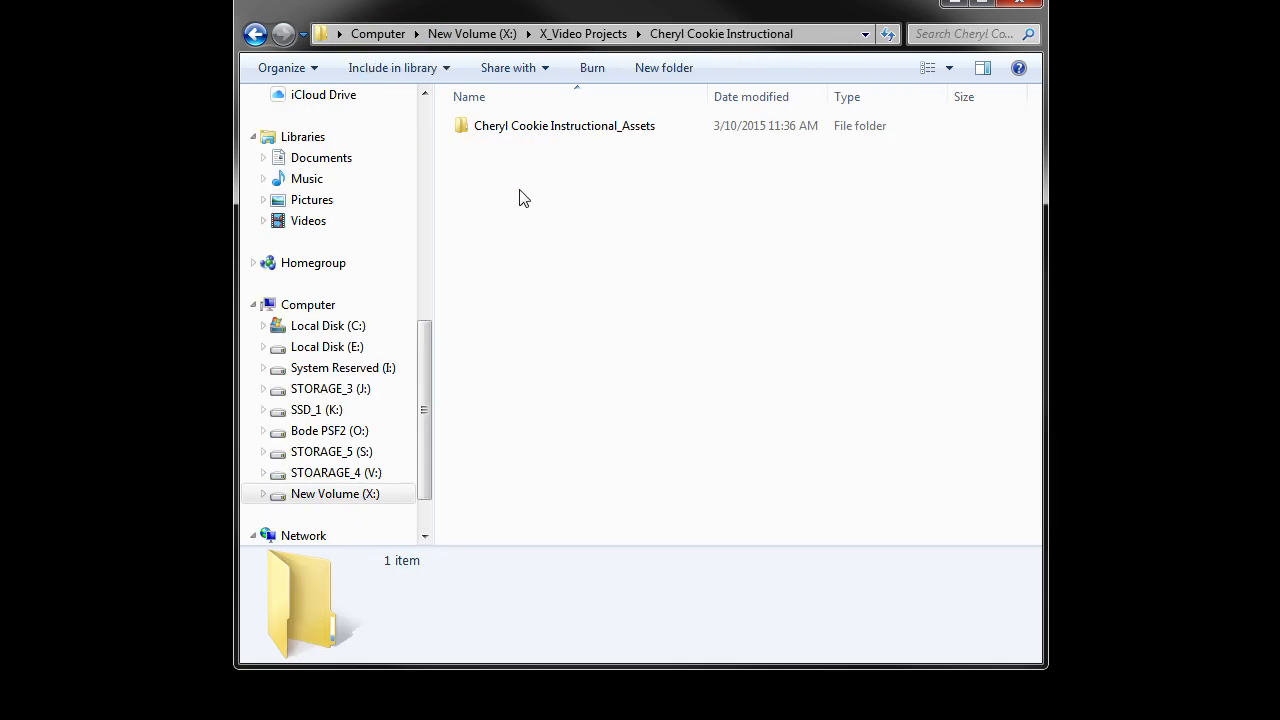
double_click(552, 130)
double_click(488, 149)
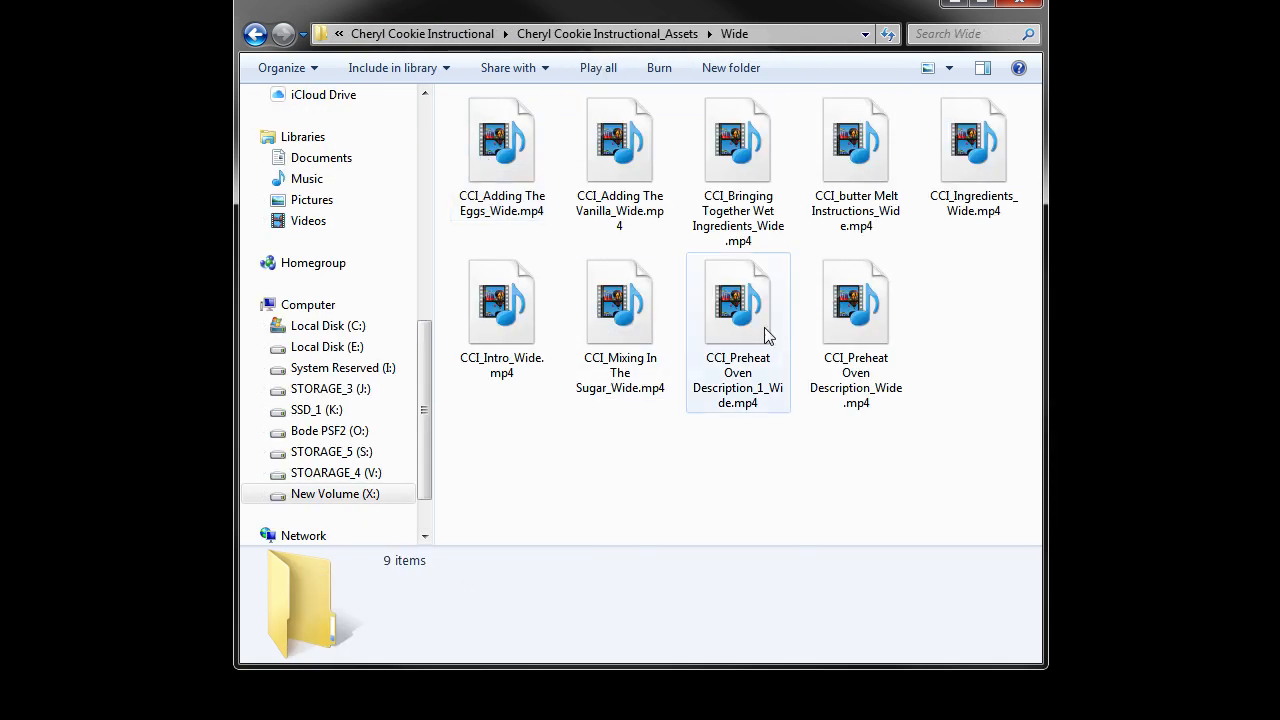
Move CCI_Preheat Oven Description_Wide.mp4 out of the Wide folder into the X_Video Projects folder.
click(866, 318)
key(ctrl+x)
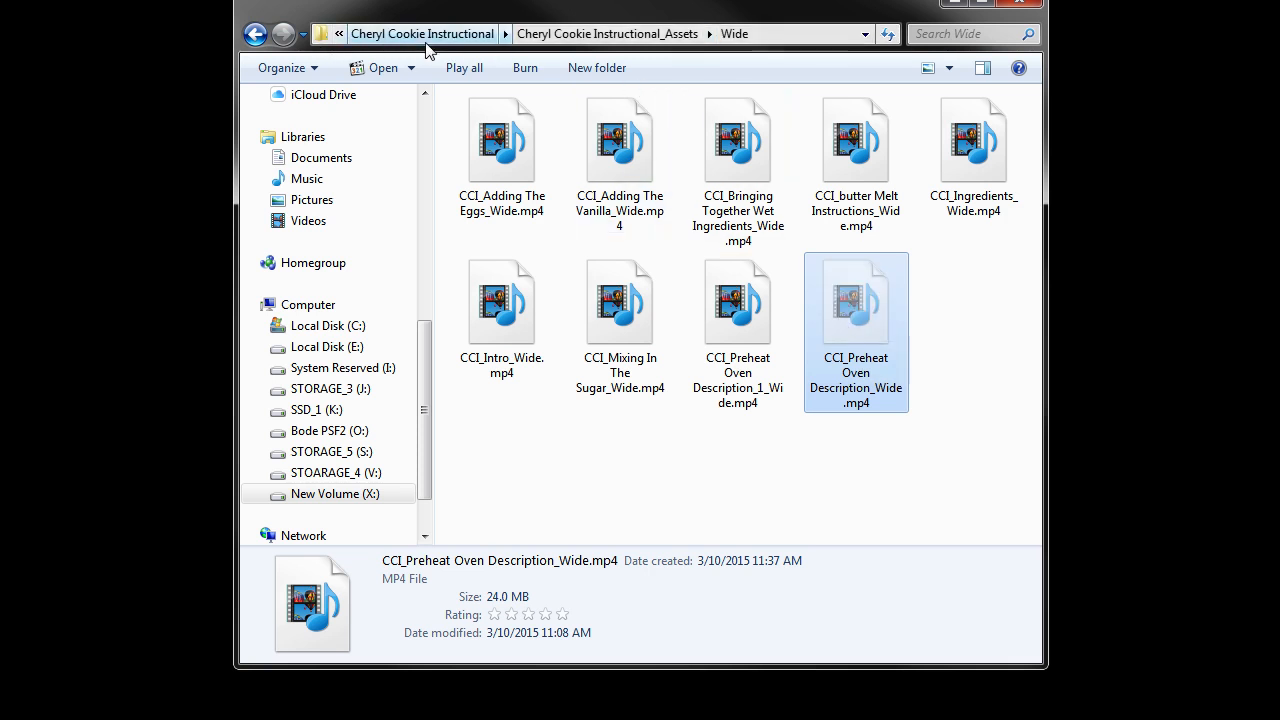
click(422, 279)
click(255, 36)
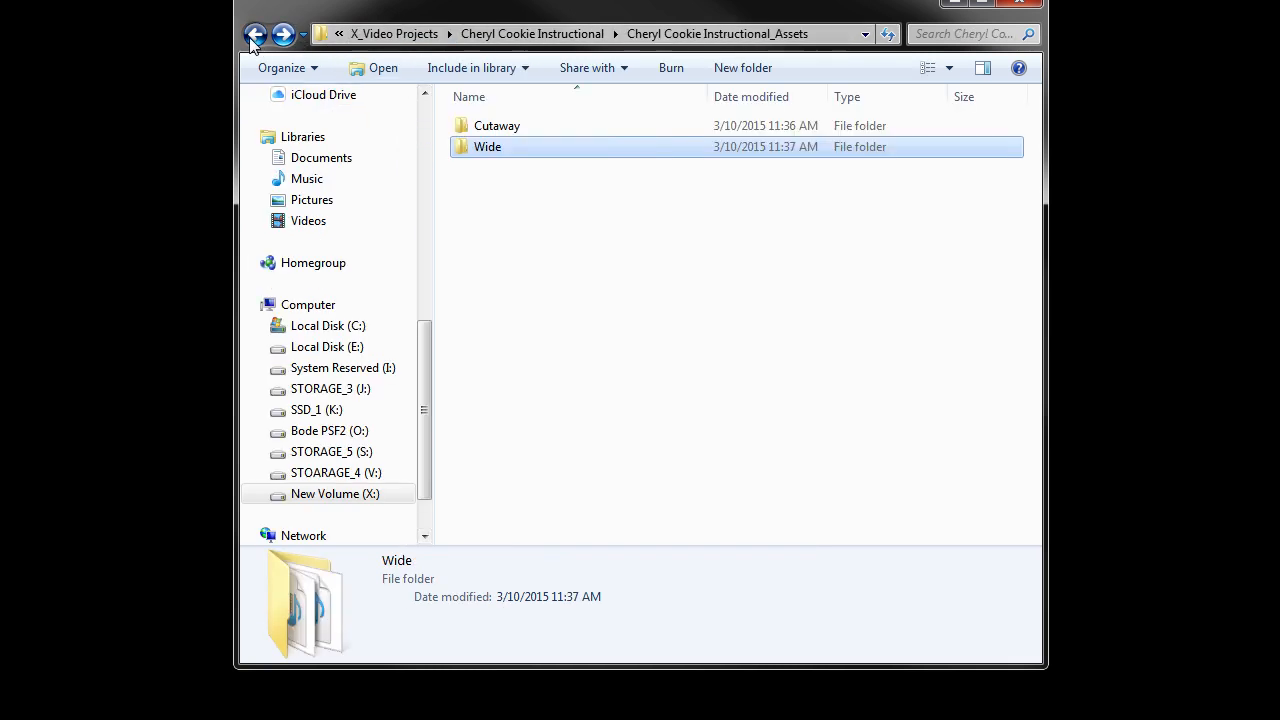
click(255, 36)
click(255, 36)
scroll(740, 377, down, 2)
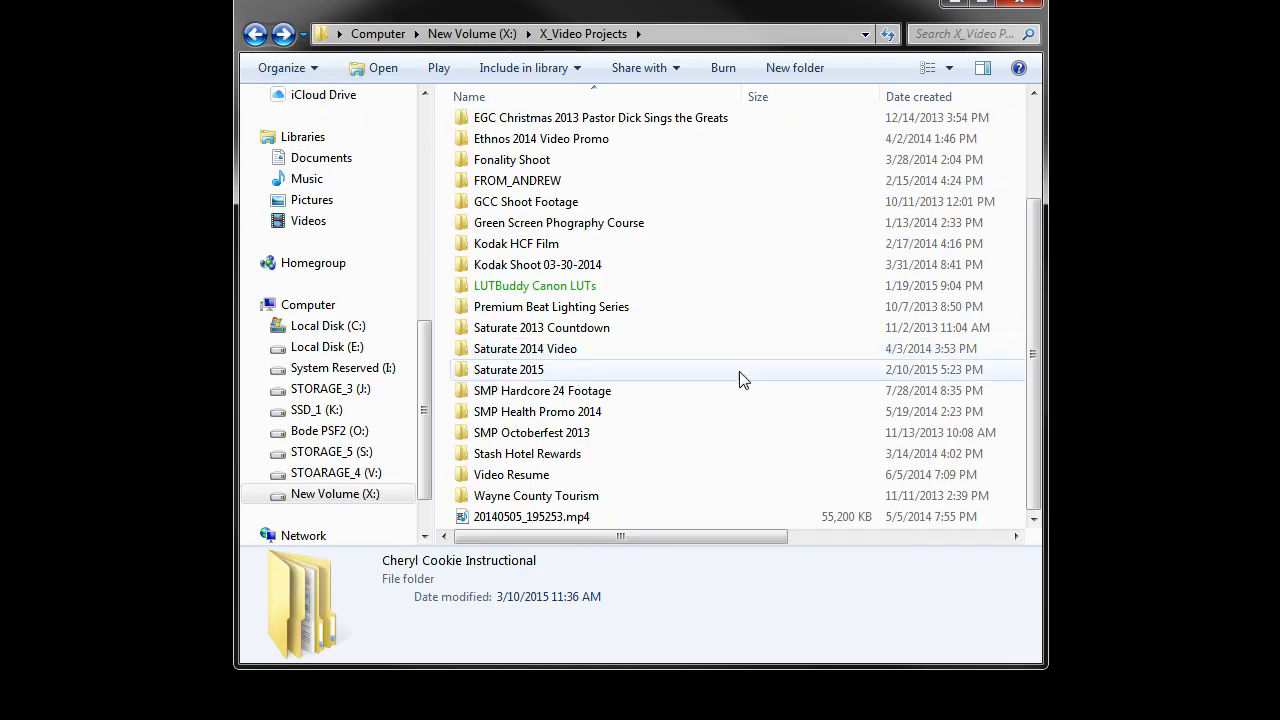
key(End)
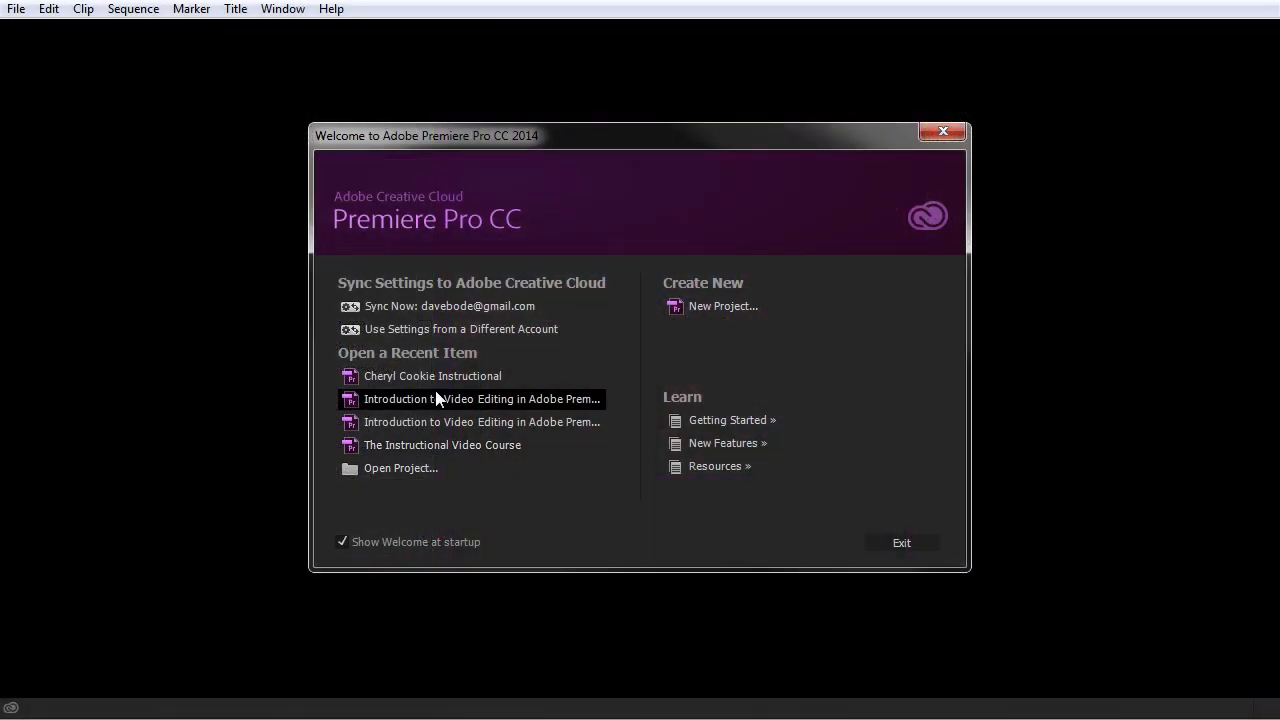
Open the recent Cheryl Cookie Instructional project in Premiere Pro and widen the Link Media columns to read the missing clip's name and path.
click(438, 375)
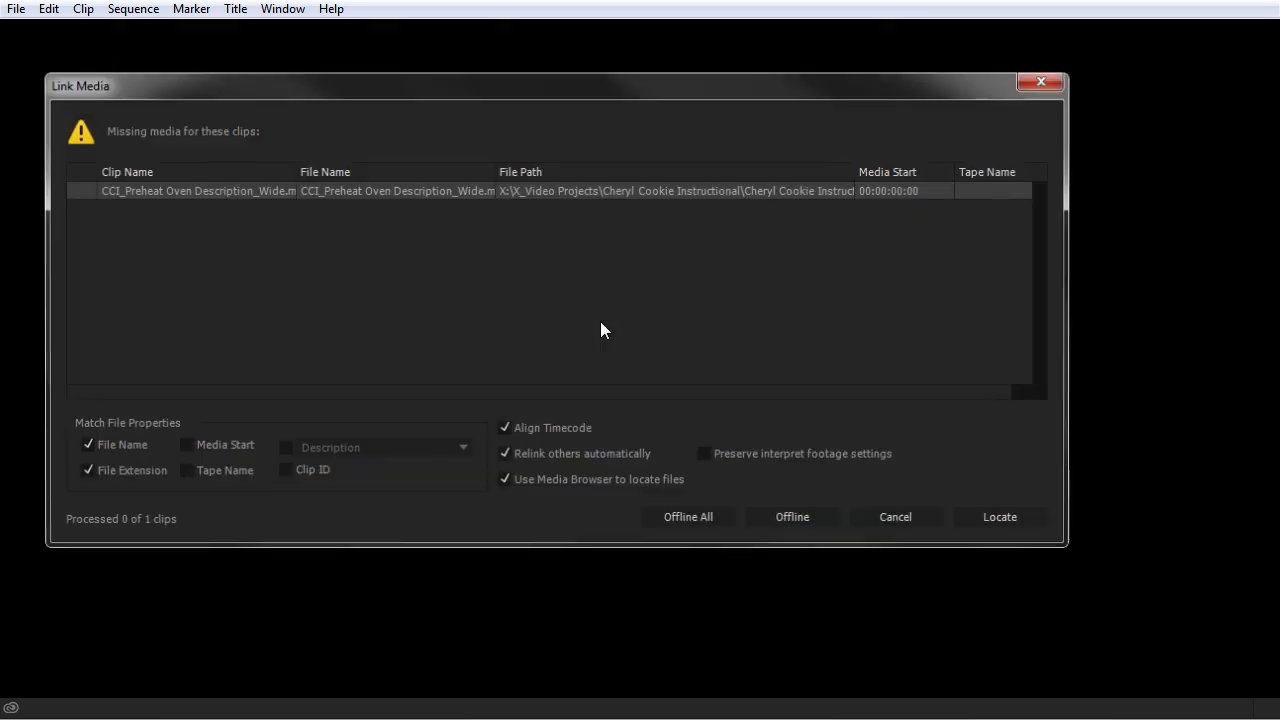
drag(217, 91, 320, 118)
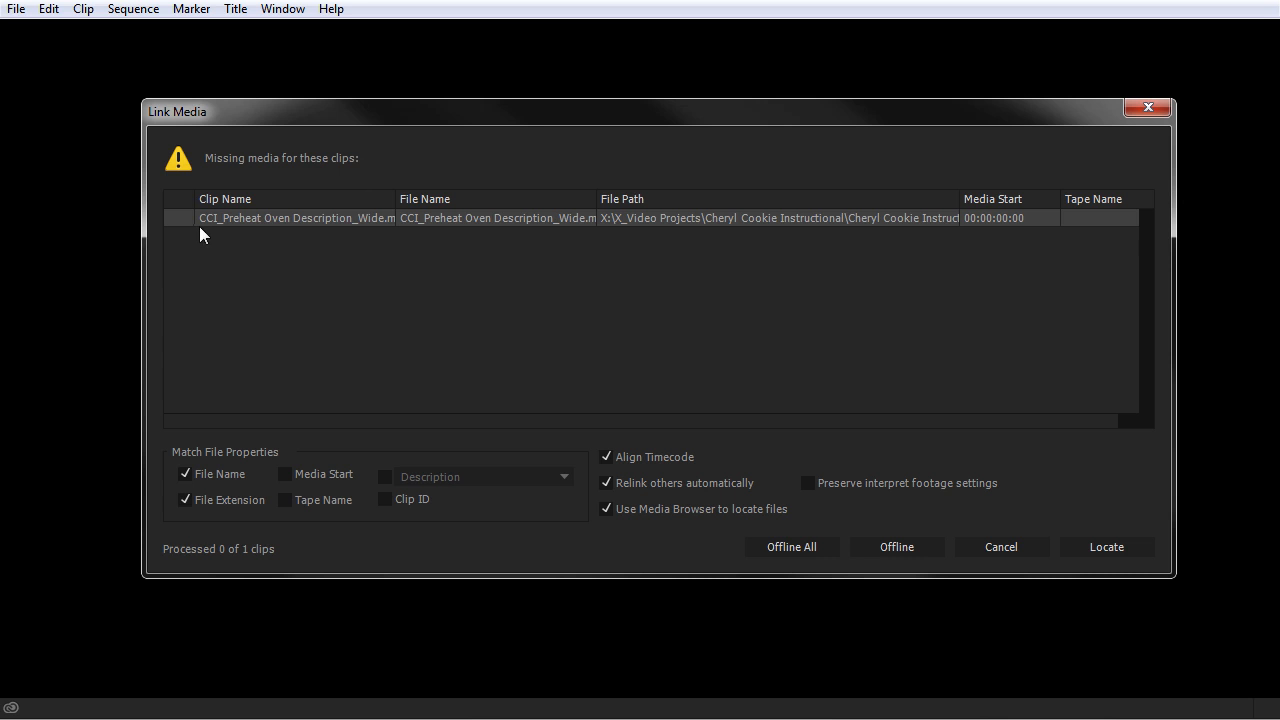
drag(597, 199, 689, 202)
drag(397, 199, 425, 201)
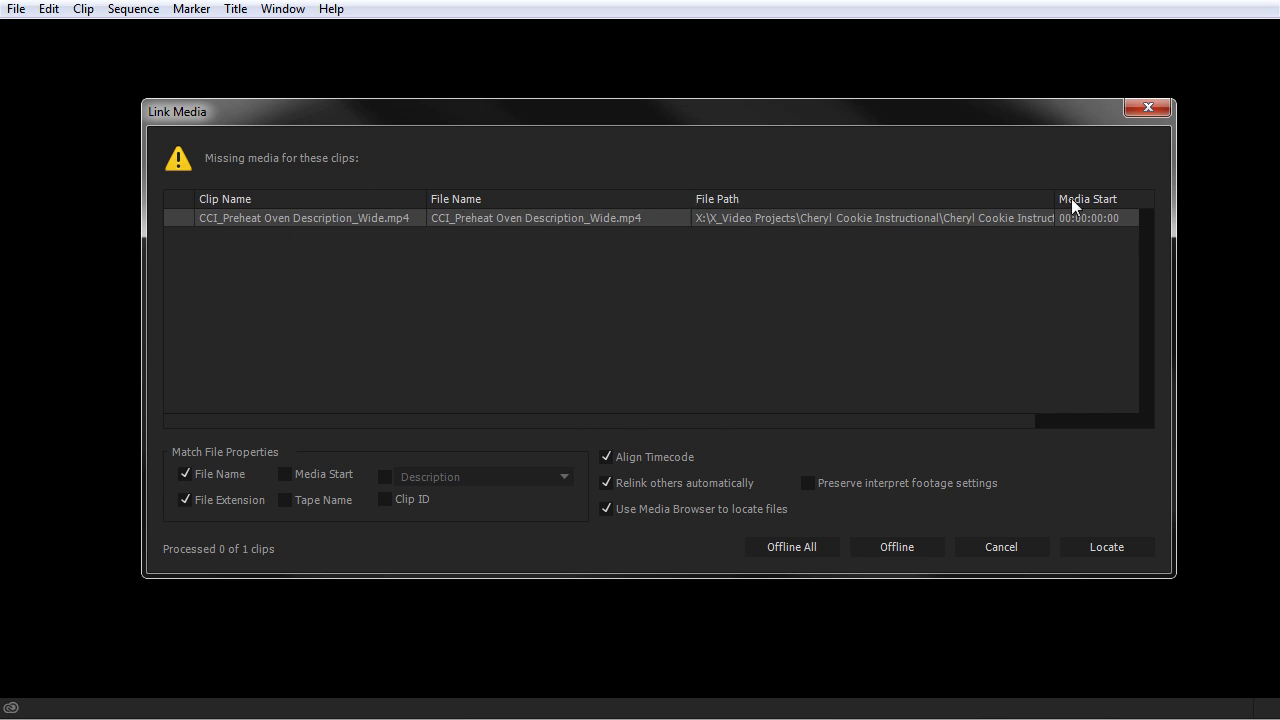
drag(1051, 199, 1148, 199)
drag(945, 421, 1100, 421)
drag(945, 199, 981, 199)
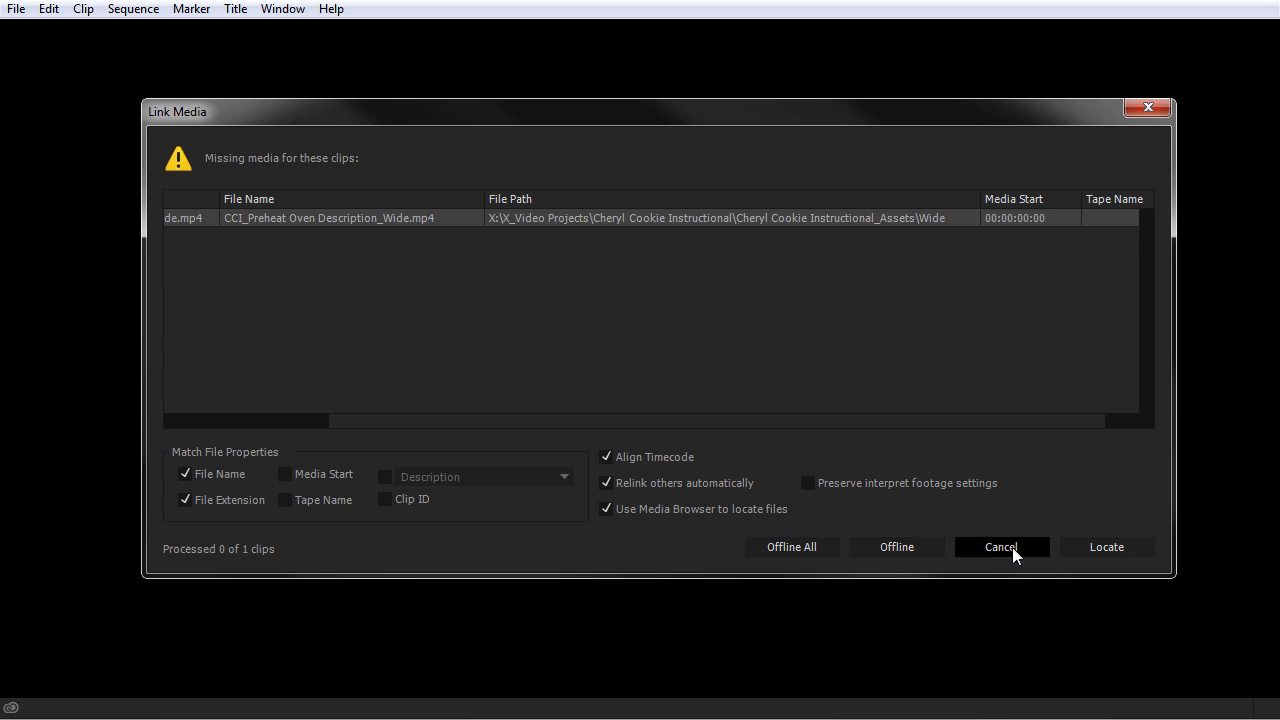
Relink the missing clip to CCI_Preheat Oven Description_Wide.mp4 in X_Video Projects, displaying only exact name matches while locating it.
click(1089, 545)
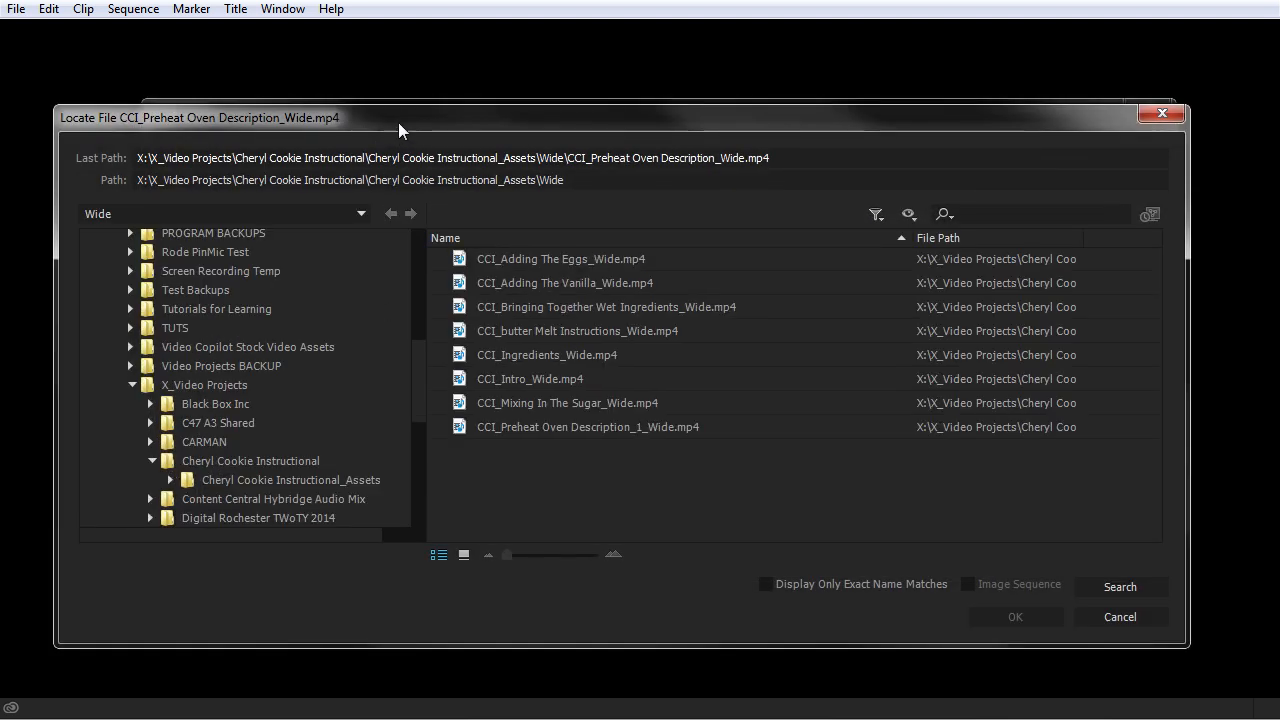
drag(392, 127, 427, 72)
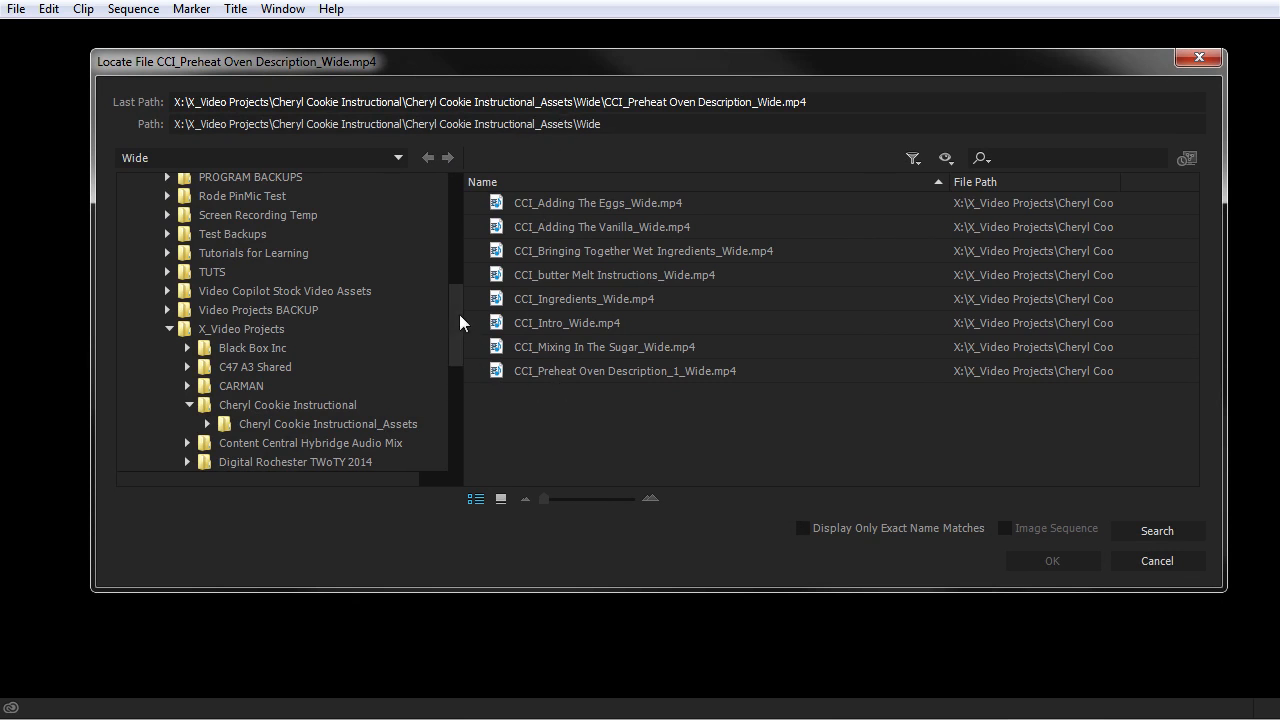
click(803, 529)
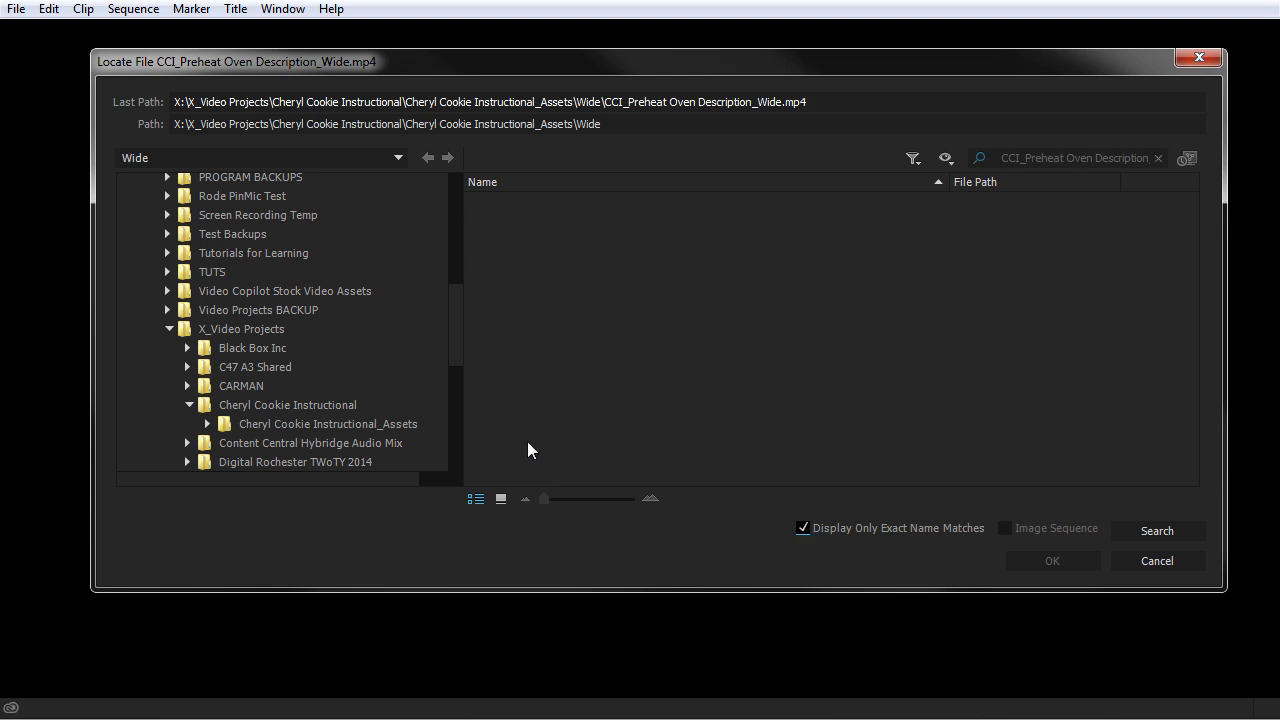
click(206, 329)
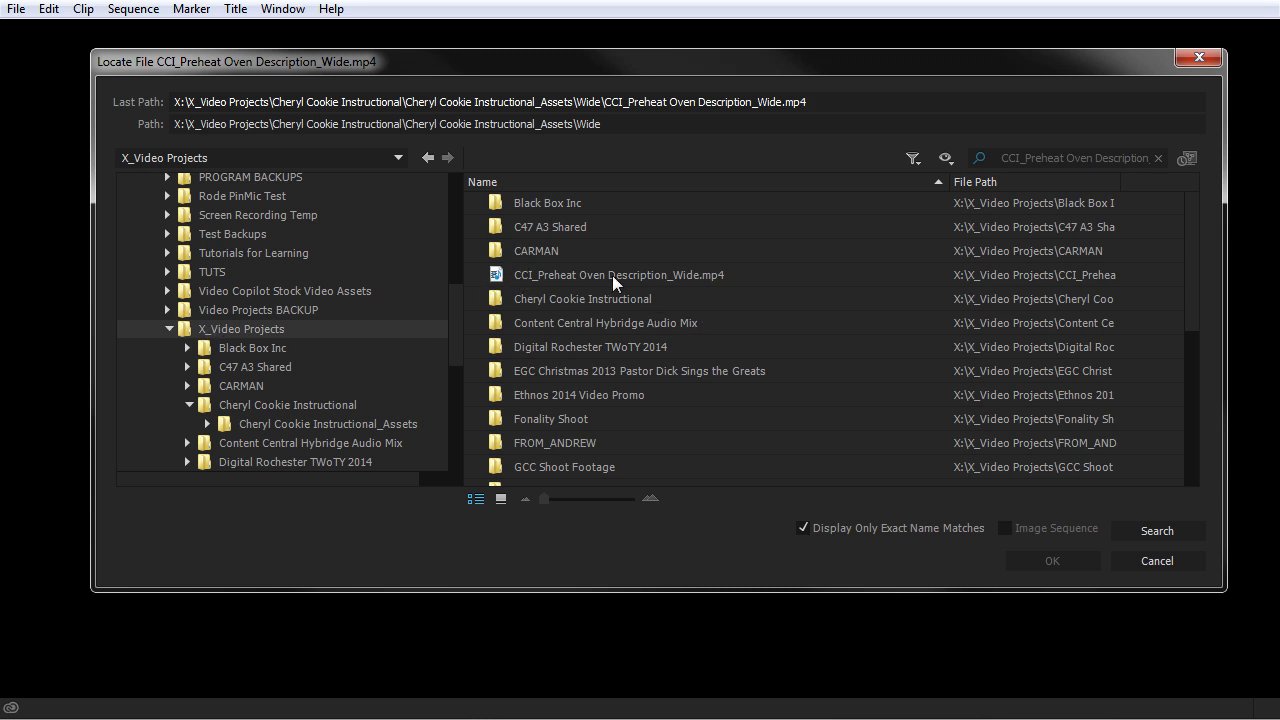
click(658, 276)
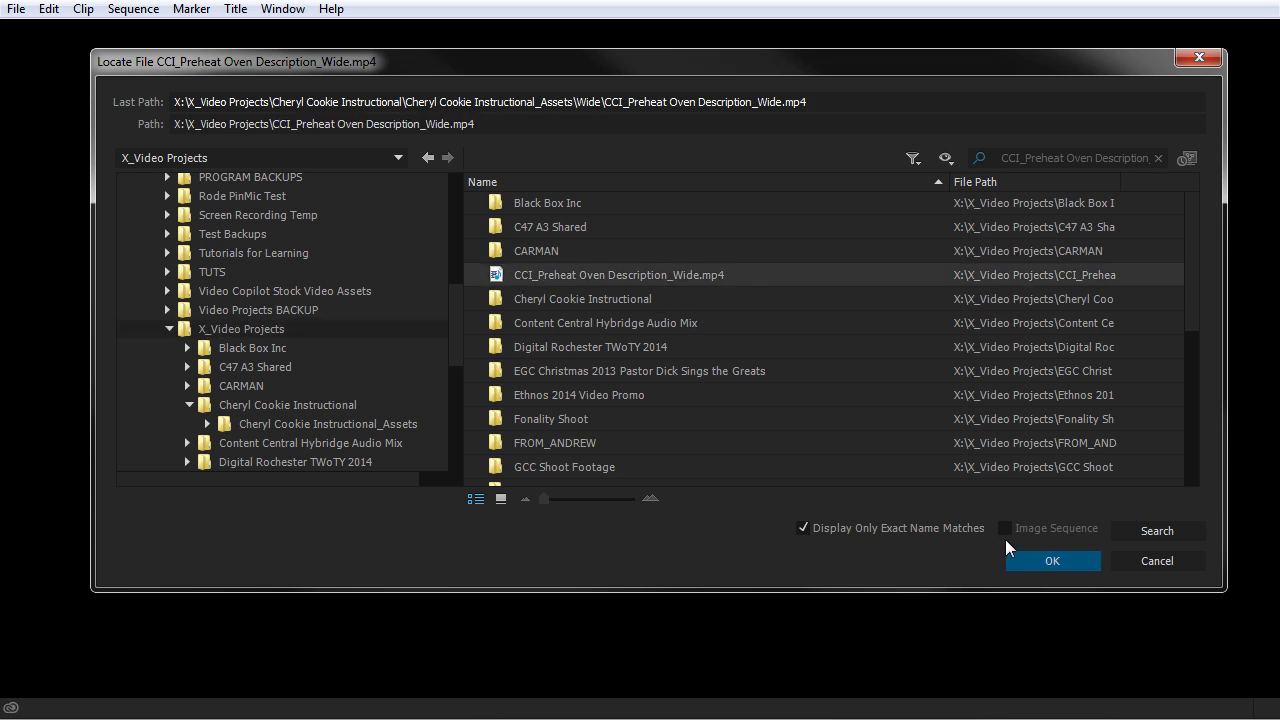
click(1052, 563)
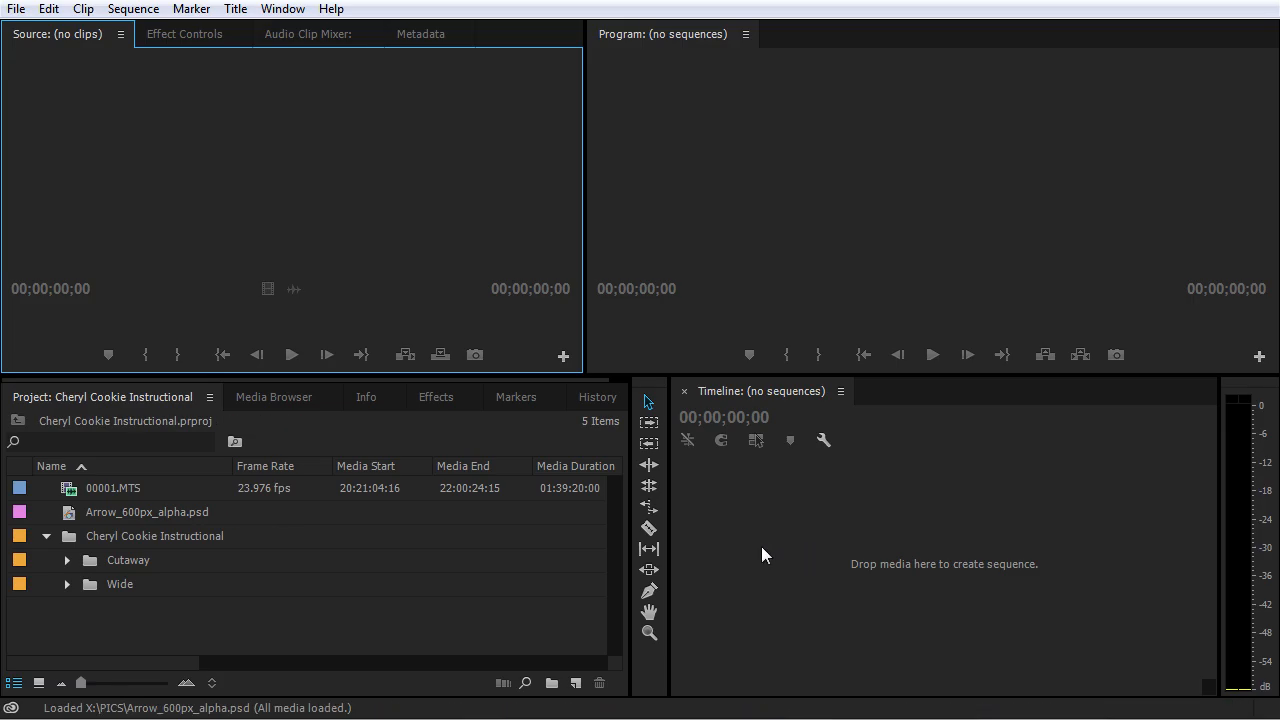
Inspect the contents of the Wide bin and the media properties of 00001.MTS in the project.
click(67, 586)
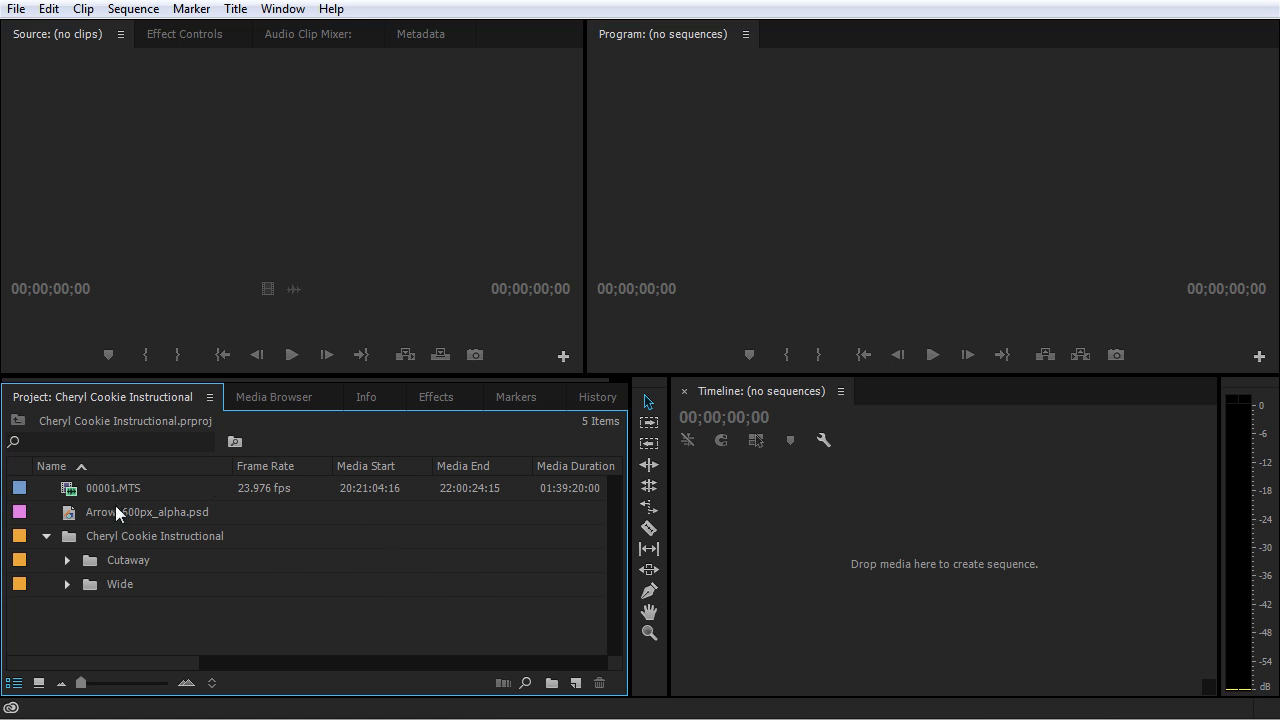
mouse_move(81, 490)
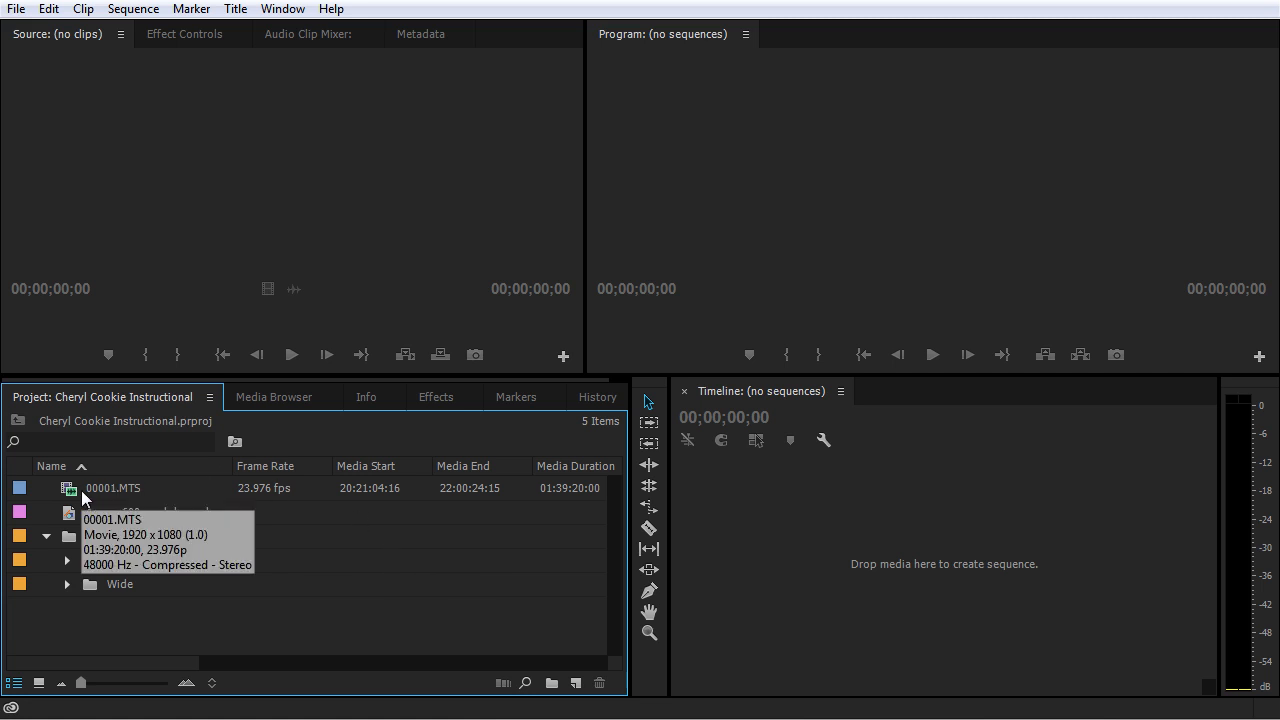